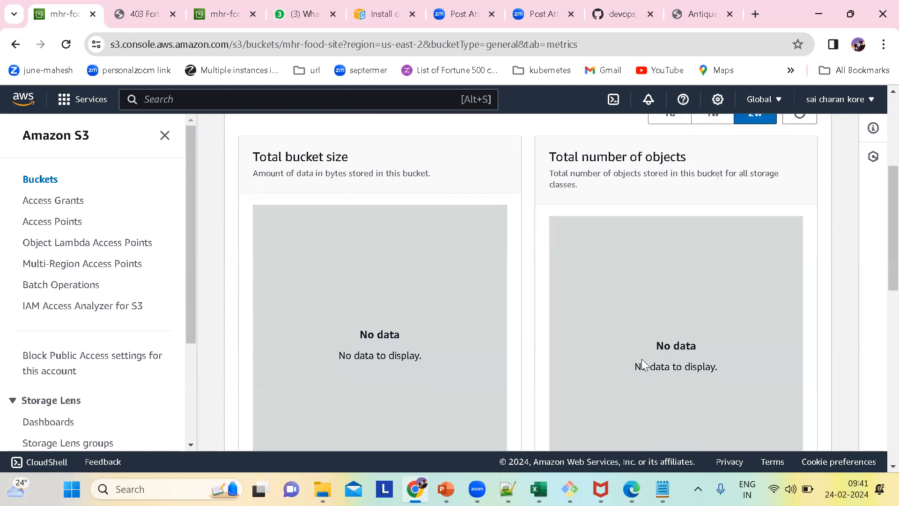
Show the bucket metrics for a 1d range and examine the charts, storage class analysis and replication metrics.
scroll(645, 366, up, 2)
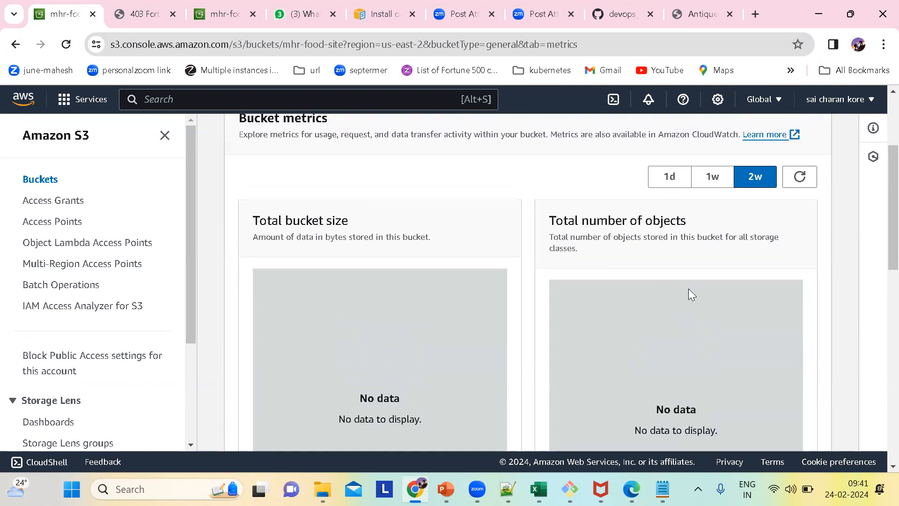
click(669, 178)
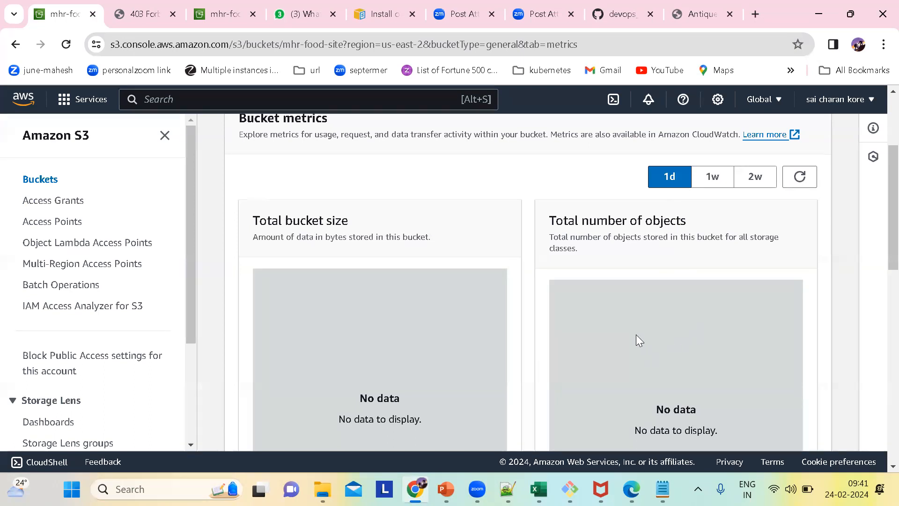
scroll(636, 335, down, 6)
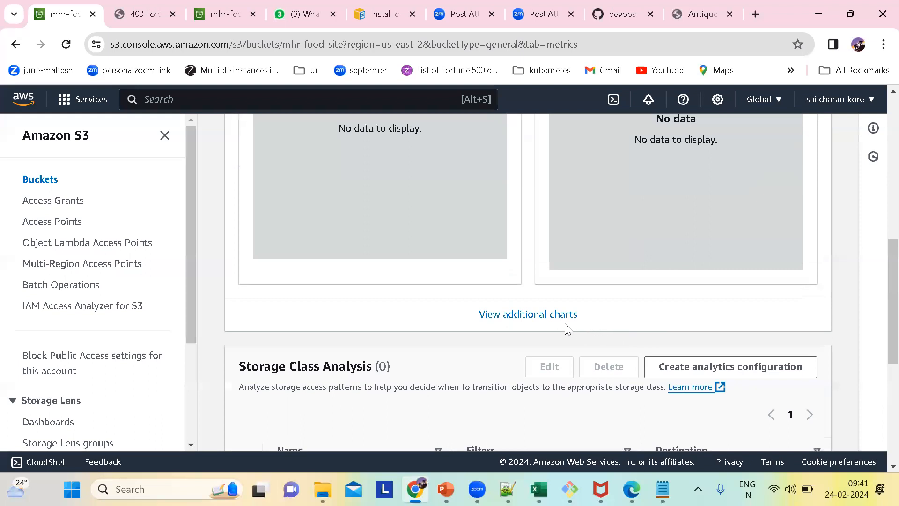
scroll(616, 335, down, 3)
scroll(616, 334, down, 4)
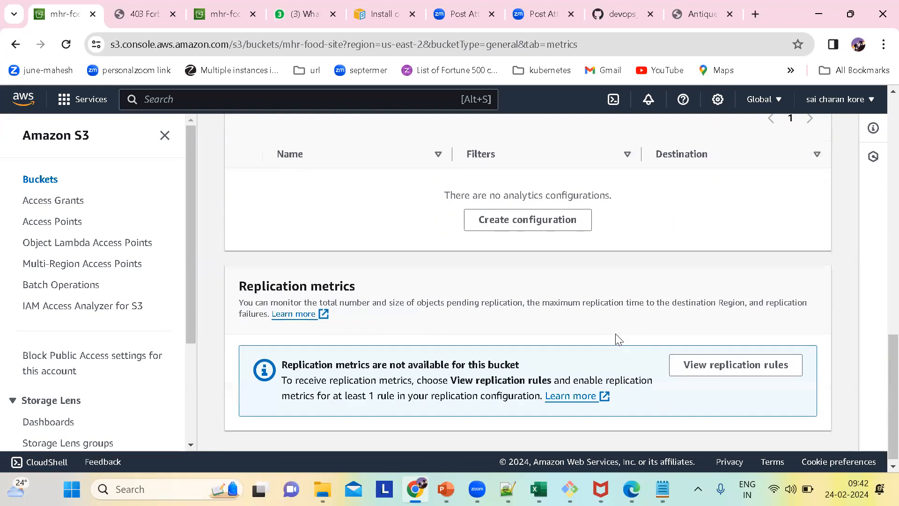
scroll(617, 339, up, 1)
scroll(618, 339, up, 2)
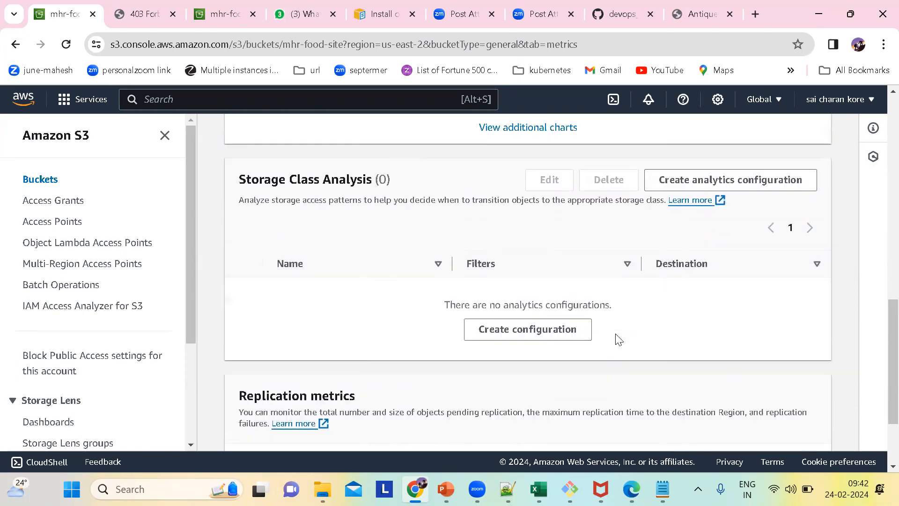
scroll(618, 339, up, 6)
scroll(578, 286, up, 5)
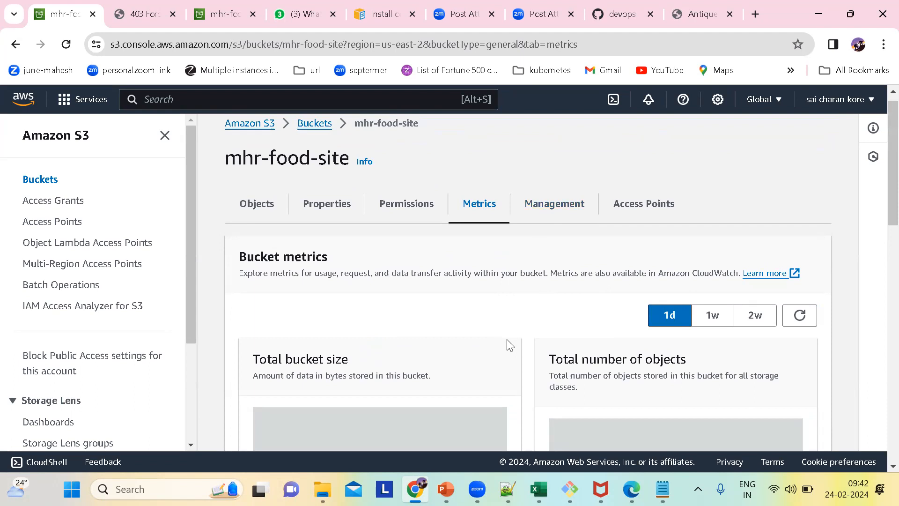
Open the mhr-food-site bucket's management settings and examine its lifecycle rules and replication rules.
click(554, 213)
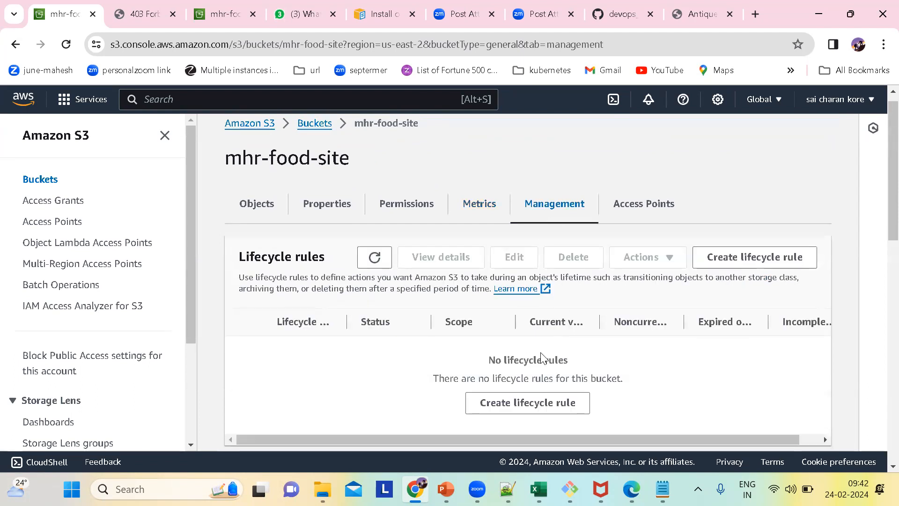
drag(326, 264, 234, 263)
scroll(477, 379, down, 2)
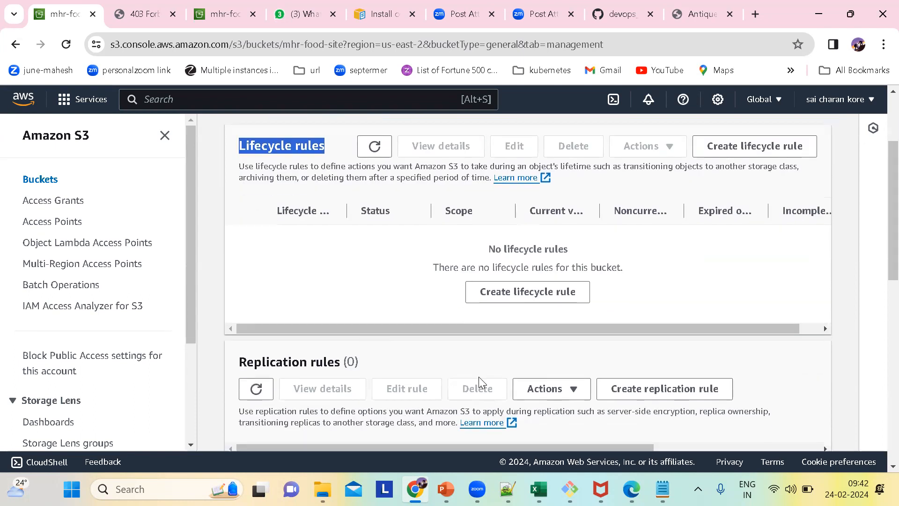
scroll(478, 380, down, 1)
scroll(479, 380, down, 1)
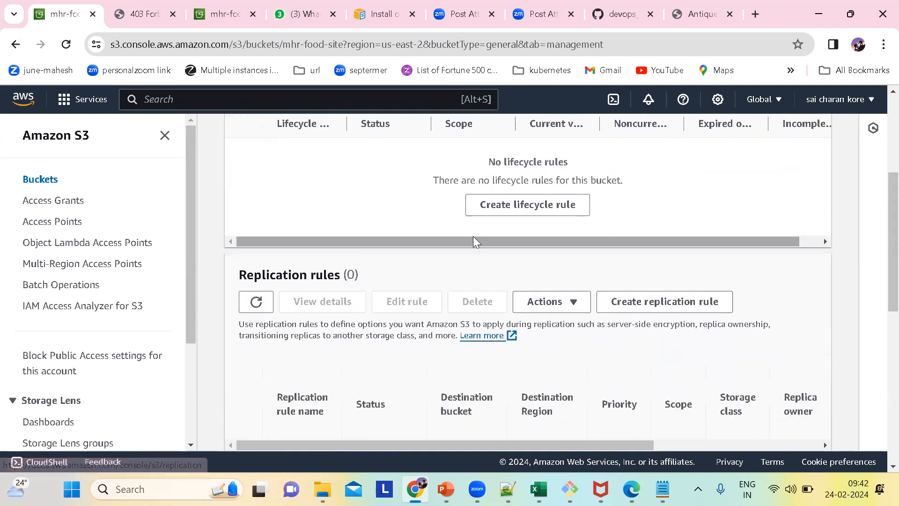
scroll(467, 223, right, 1)
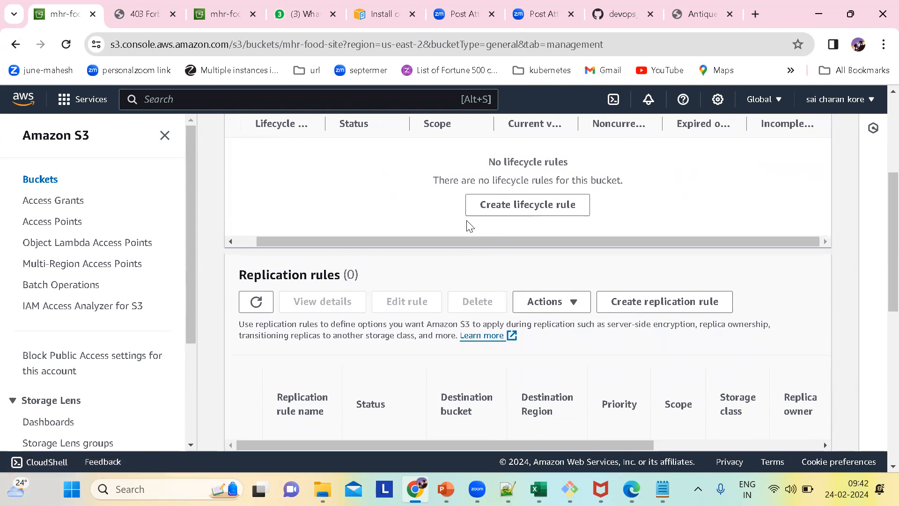
scroll(482, 221, left, 1)
scroll(534, 217, up, 1)
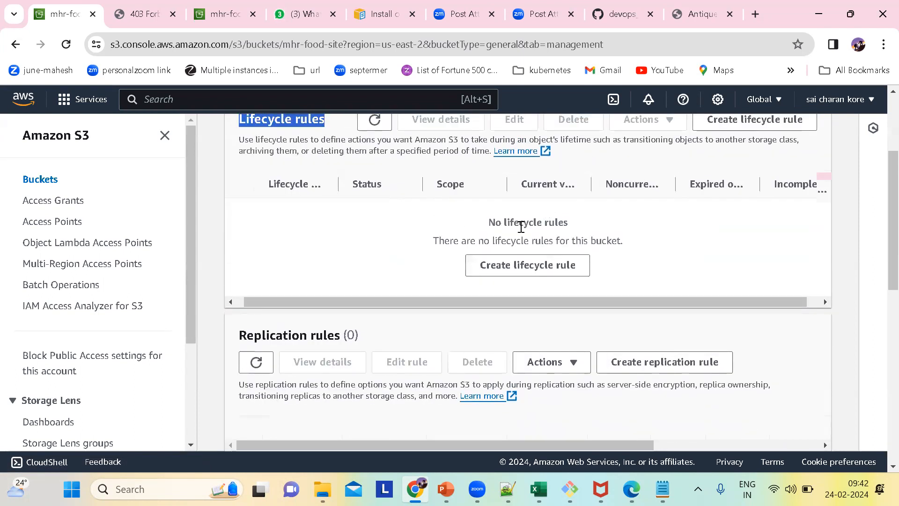
scroll(378, 254, up, 1)
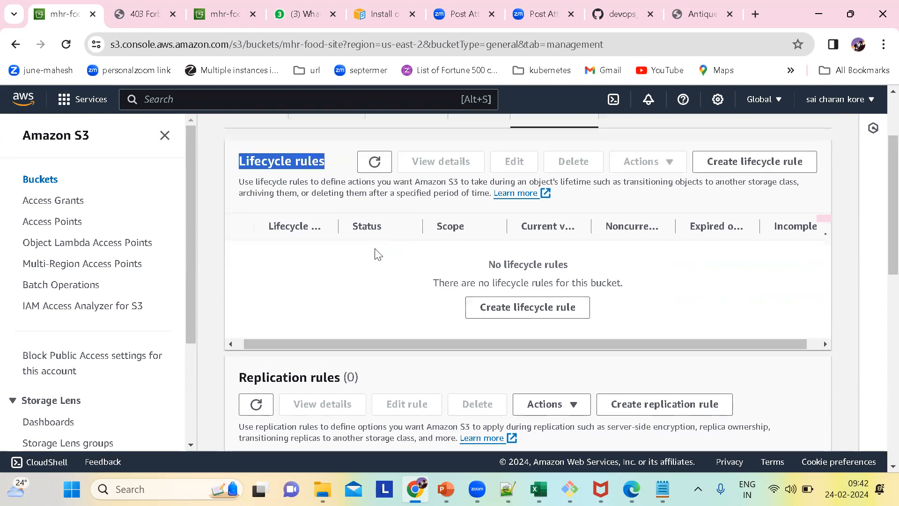
scroll(379, 254, up, 1)
click(347, 302)
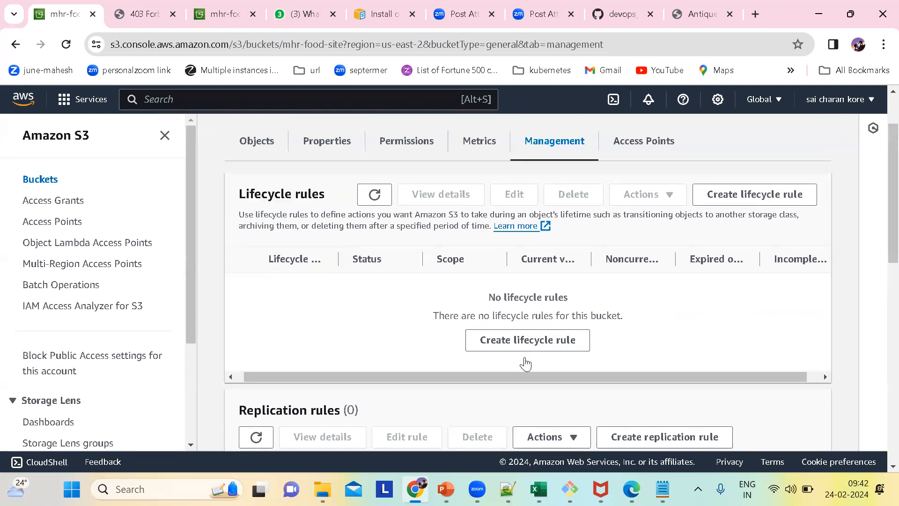
Start a new lifecycle rule for the bucket and name it mhr-food-bucekt-lifecycycle-rule.
click(514, 340)
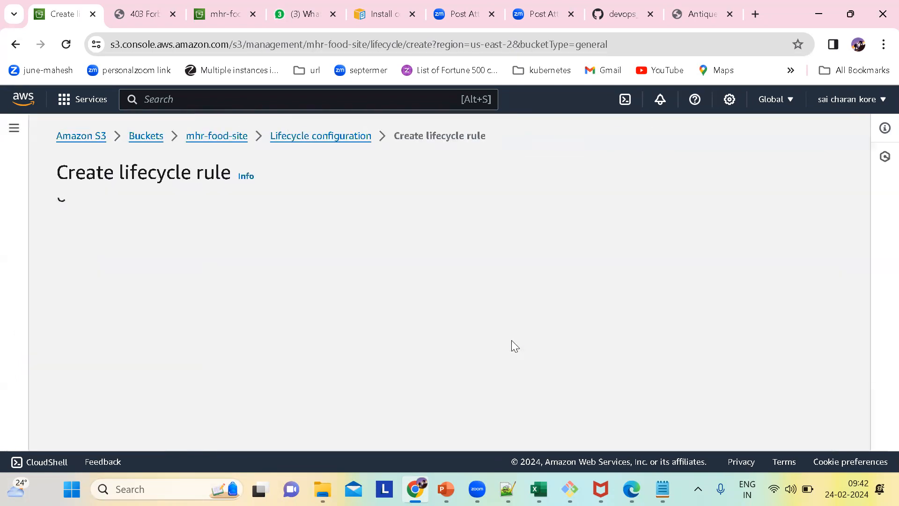
scroll(161, 249, down, 1)
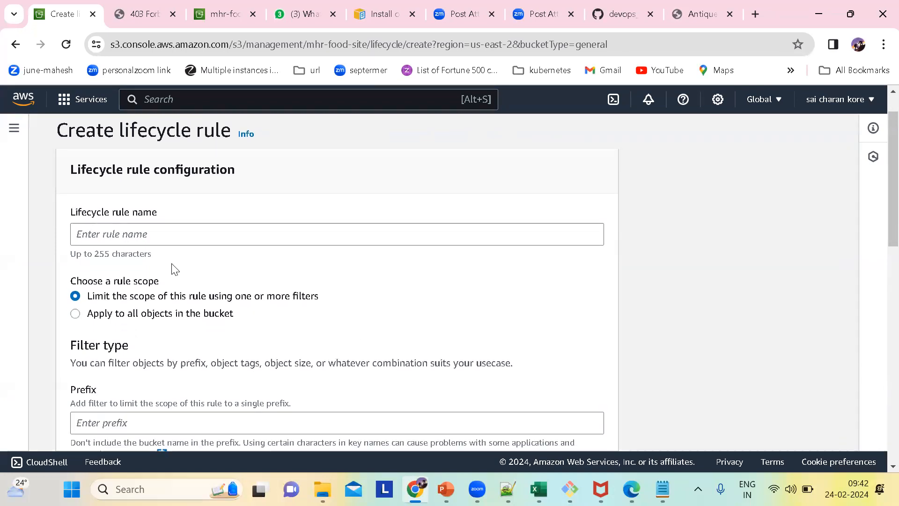
click(120, 238)
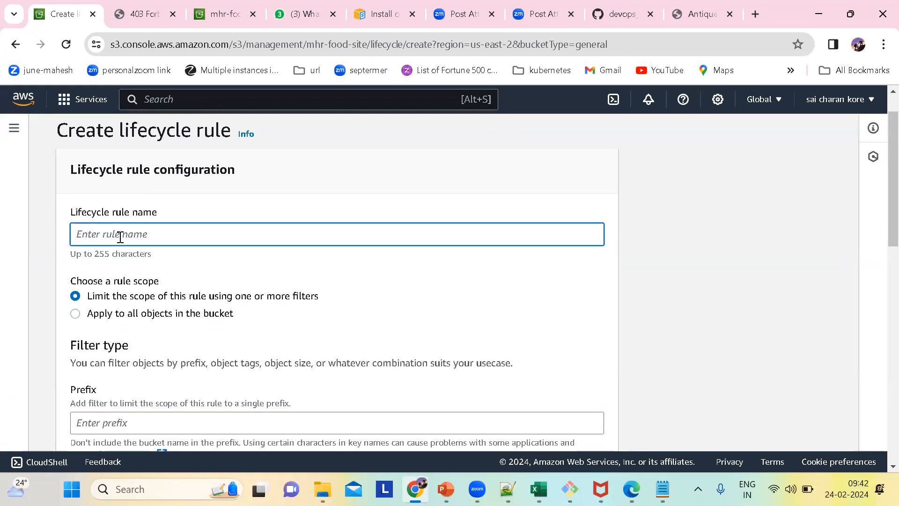
text(mhr-food-bucekt-lifecycle-rule)
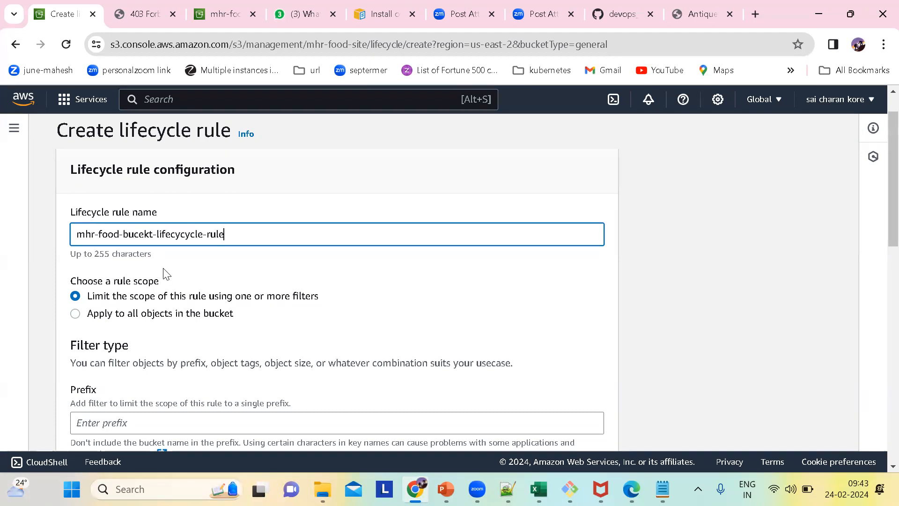
Set the rule scope to all objects in the bucket and acknowledge that the rule will apply to all of them.
scroll(162, 274, down, 1)
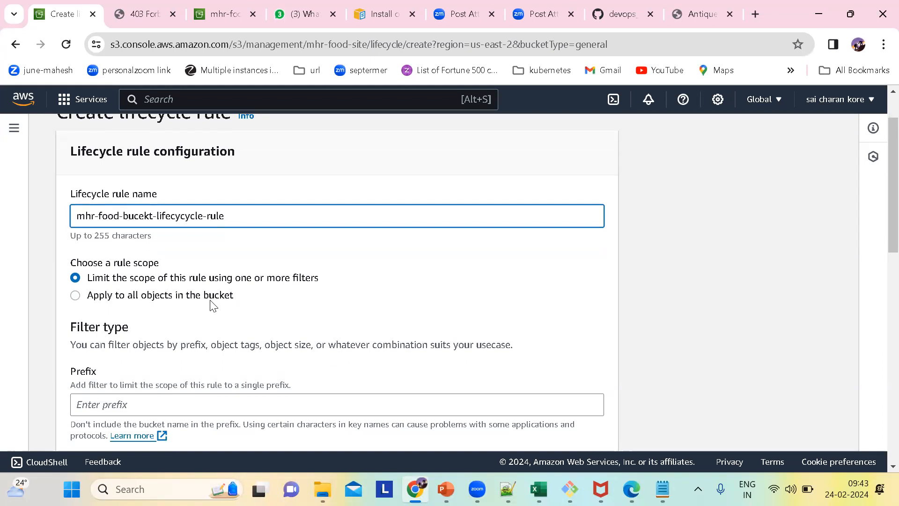
click(75, 295)
scroll(171, 393, down, 1)
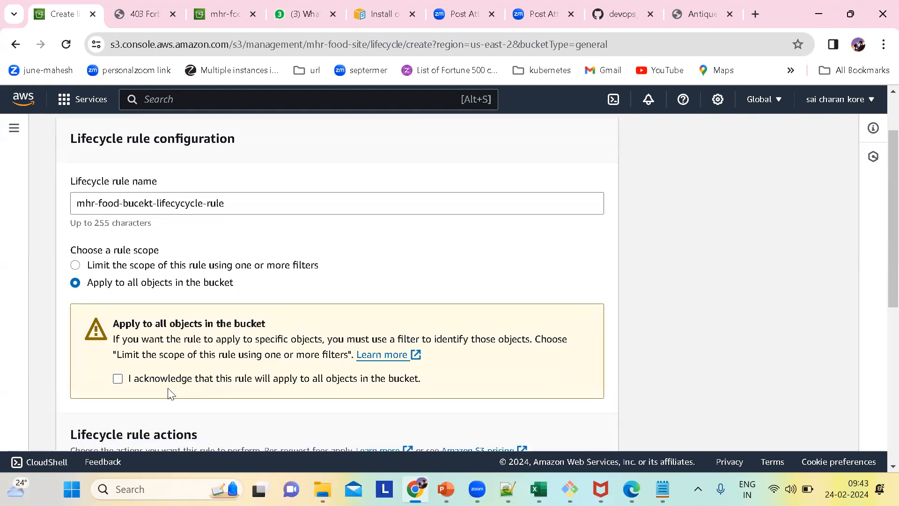
click(118, 378)
scroll(286, 337, down, 1)
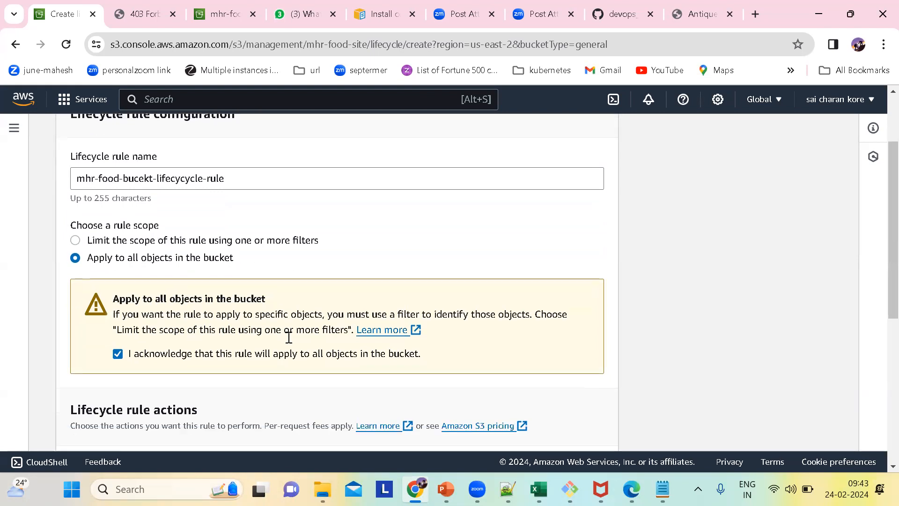
scroll(289, 337, down, 1)
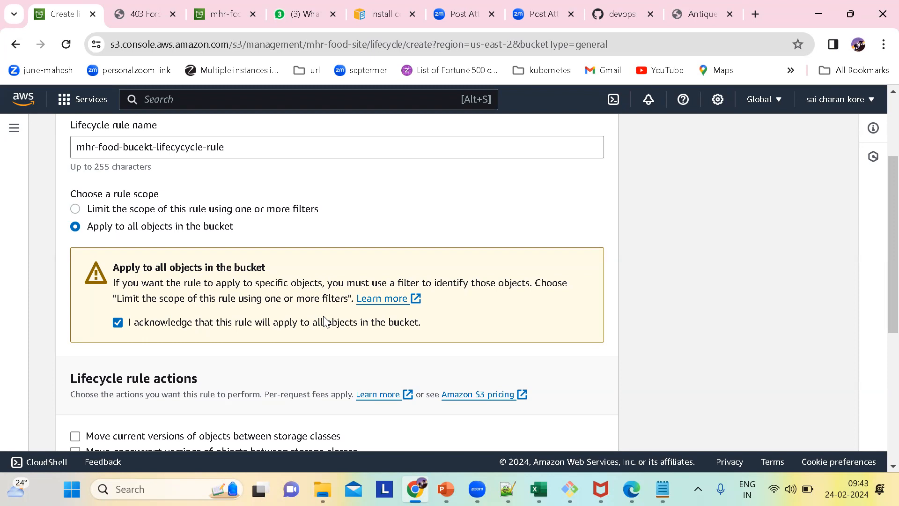
scroll(325, 322, down, 1)
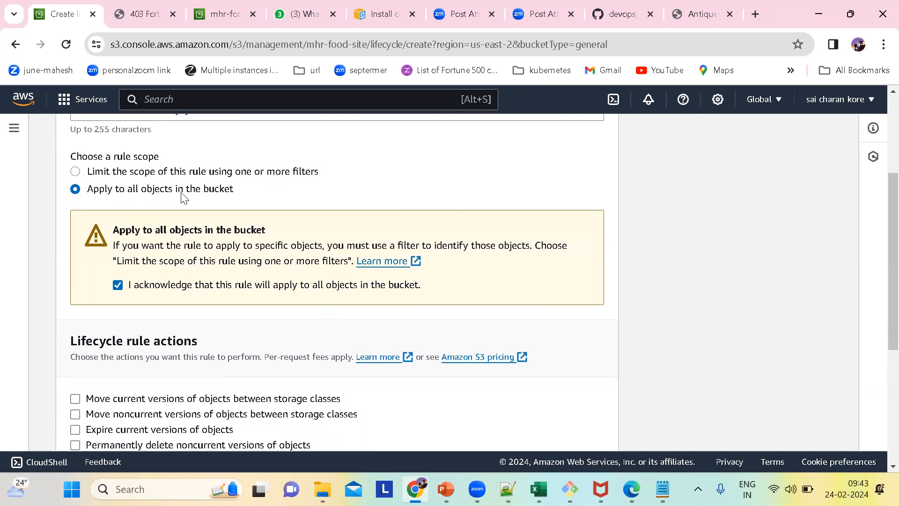
scroll(224, 199, down, 2)
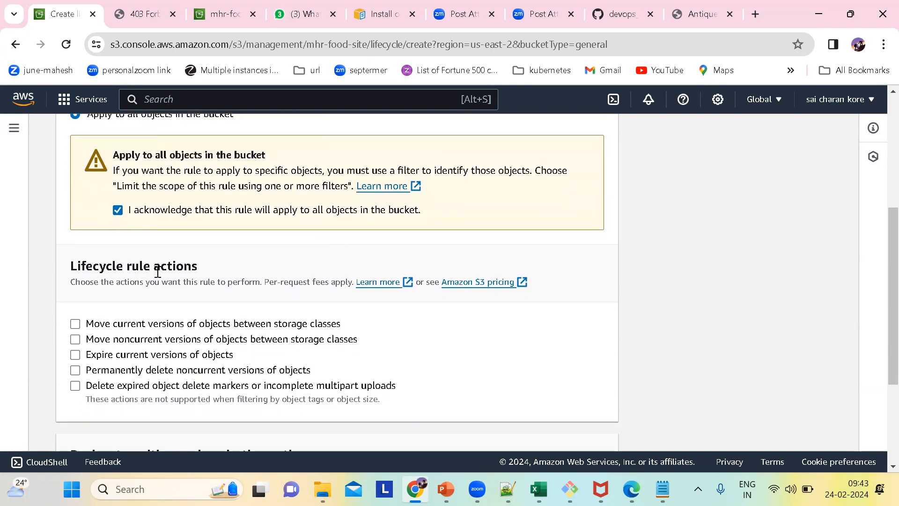
scroll(198, 294, down, 2)
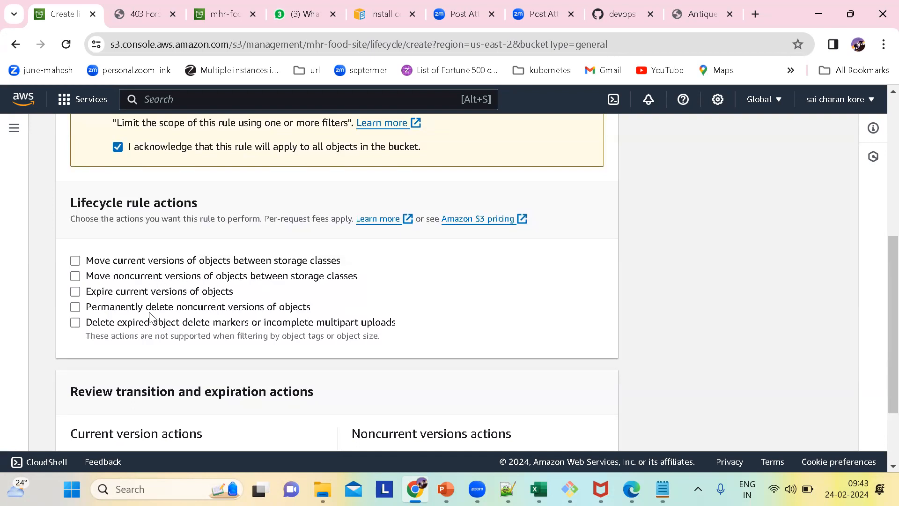
click(74, 262)
click(76, 277)
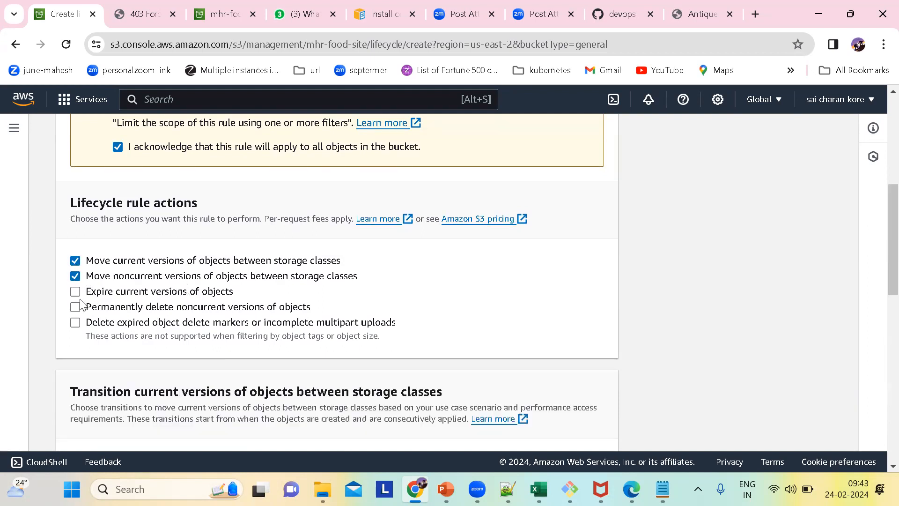
click(76, 291)
click(75, 307)
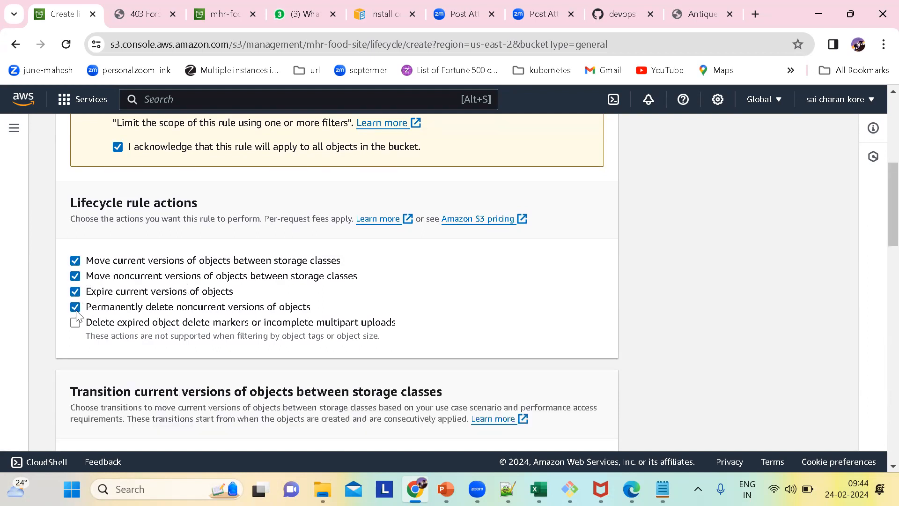
click(76, 322)
click(76, 260)
click(75, 276)
click(76, 291)
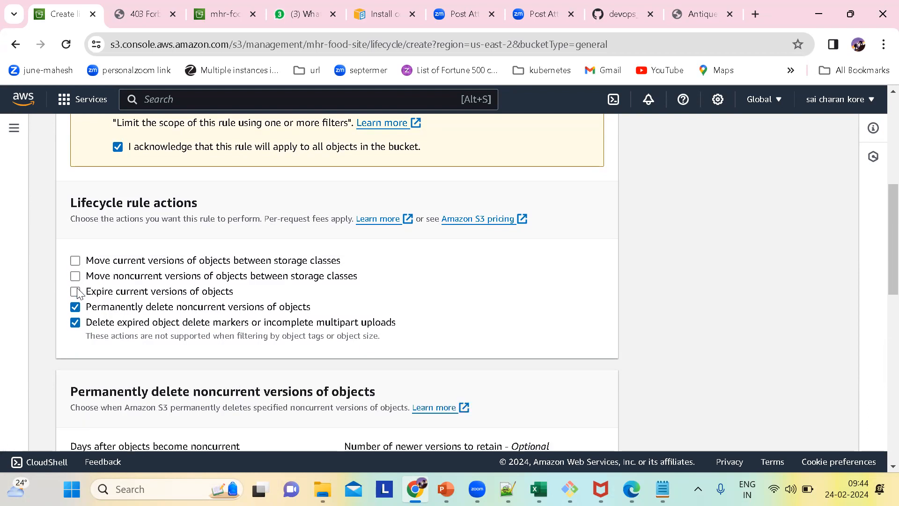
click(75, 307)
click(75, 322)
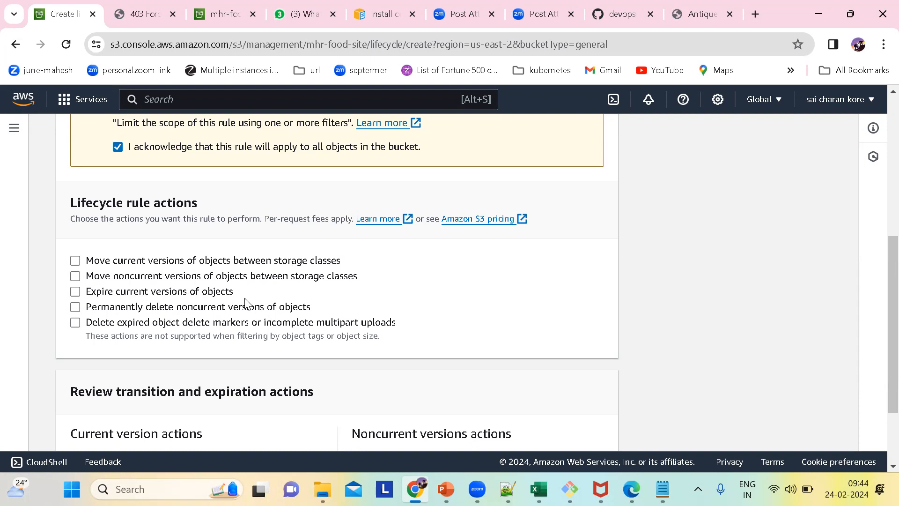
Enable all five lifecycle rule actions: moving current and noncurrent versions, expiring current versions, deleting noncurrent versions, and deleting expired markers or incomplete uploads.
click(76, 262)
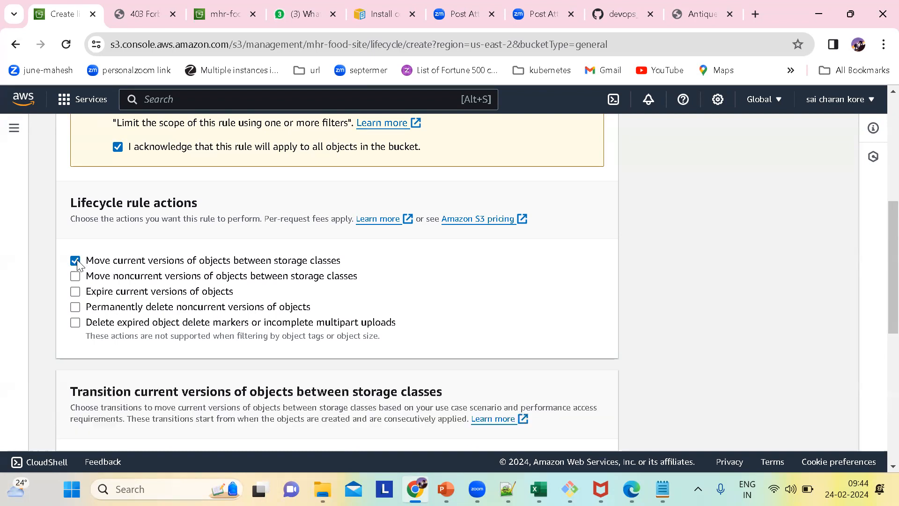
click(75, 277)
click(75, 291)
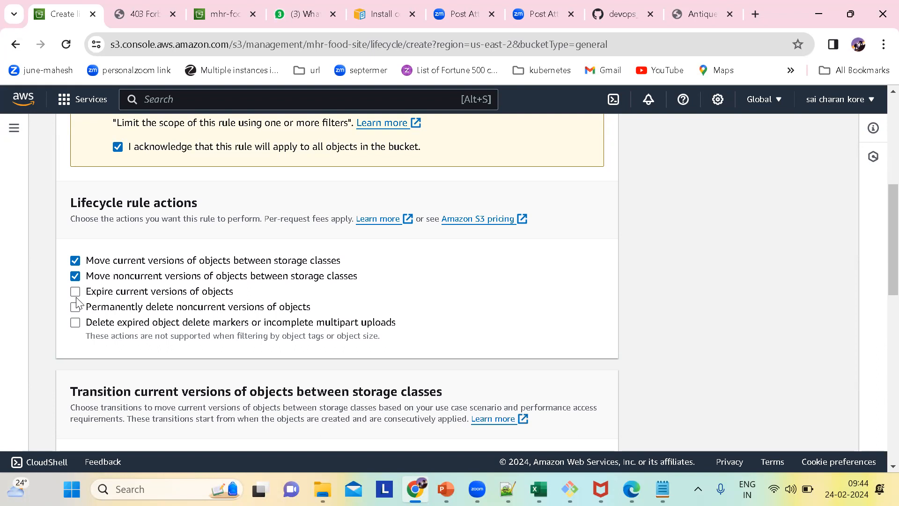
click(75, 307)
click(76, 323)
Keep Standard-IA as the storage class for the current-version transition and set it to 30 days after object creation.
scroll(306, 332, down, 3)
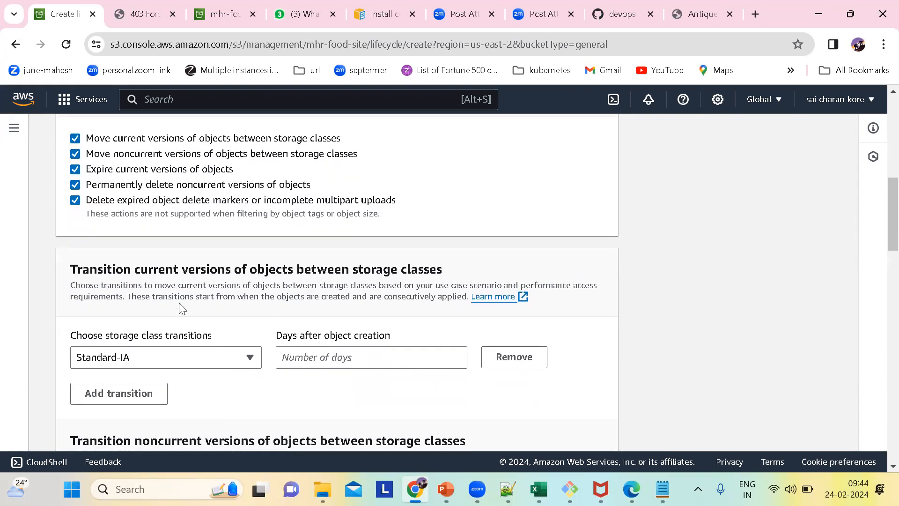
scroll(182, 289, down, 1)
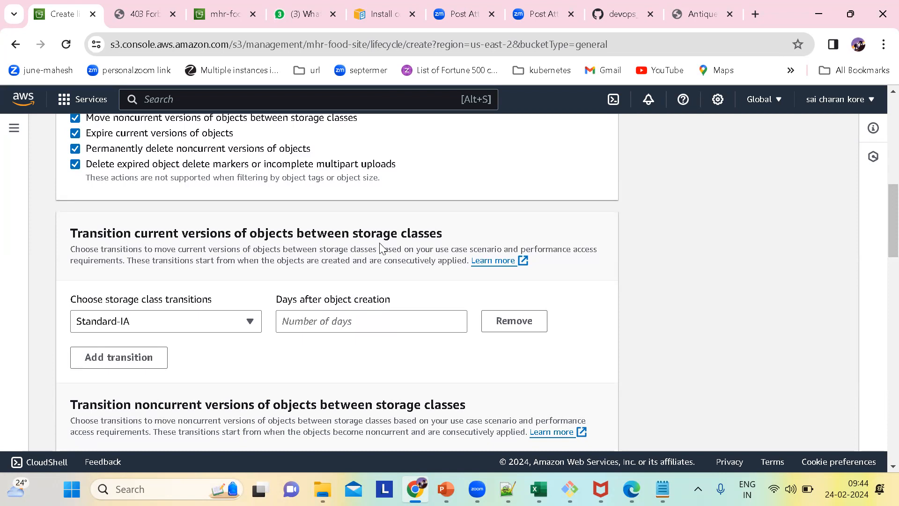
scroll(316, 257, down, 1)
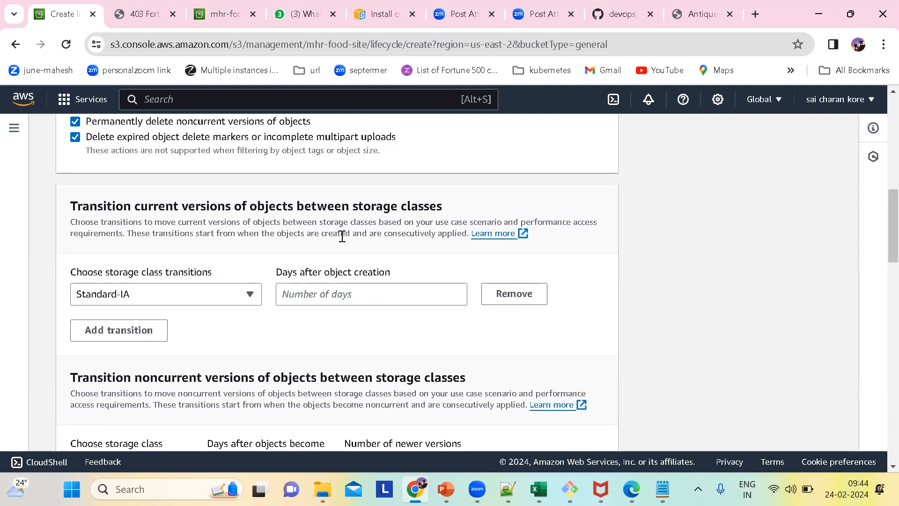
click(195, 294)
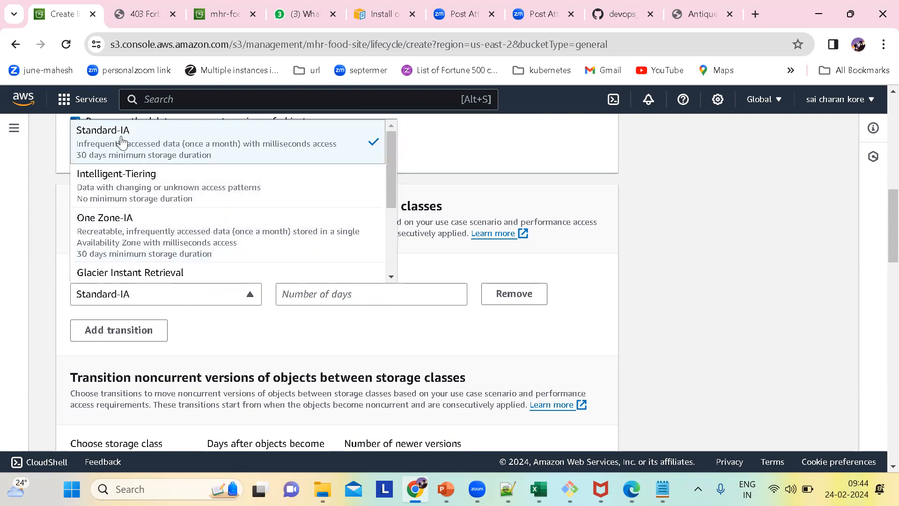
scroll(199, 164, up, 1)
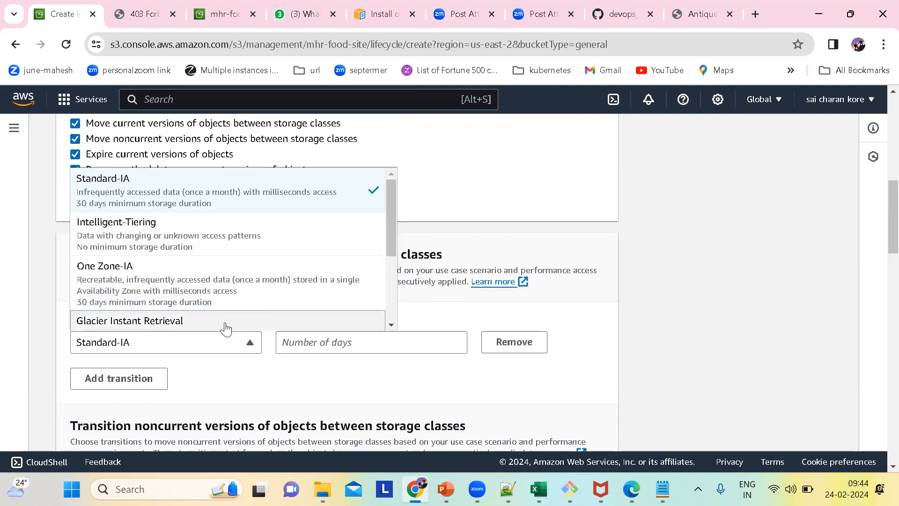
click(593, 304)
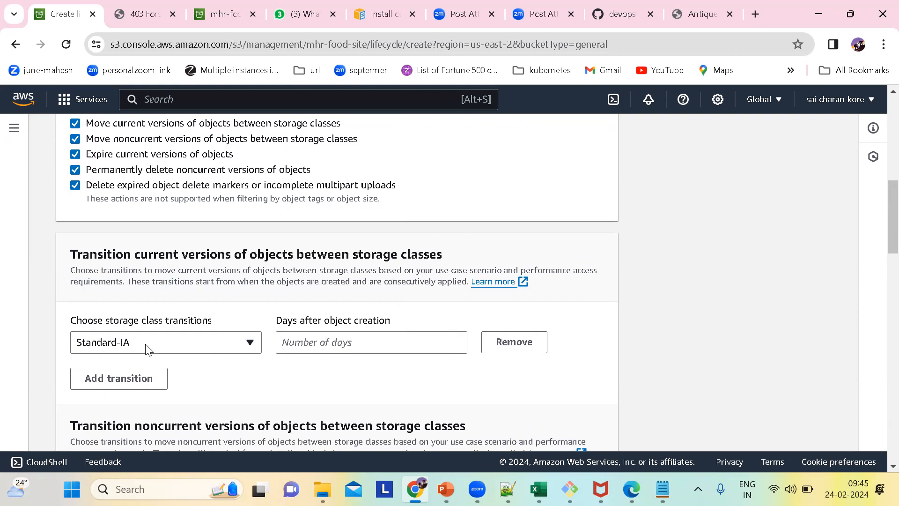
click(297, 340)
text(30)
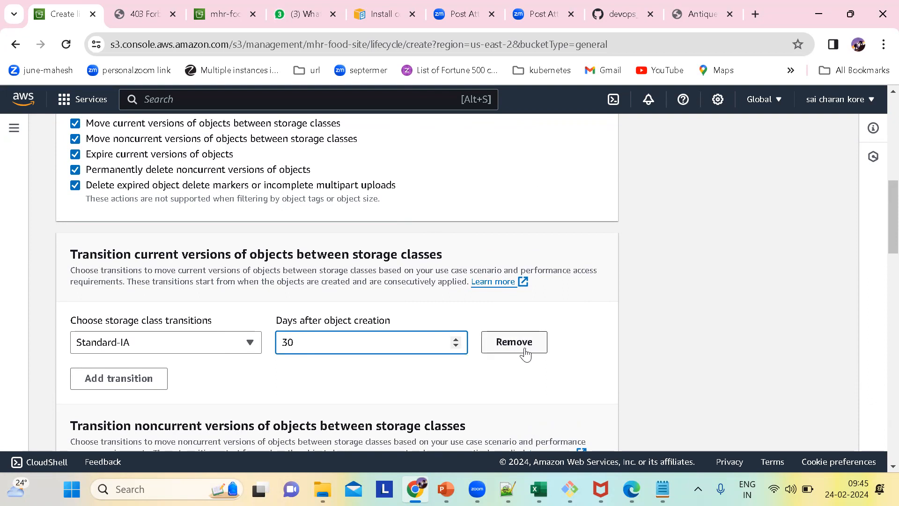
Add an Intelligent-Tiering transition at 30 days after object creation, consulting the Storage life cycle slide in PowerPoint.
click(143, 383)
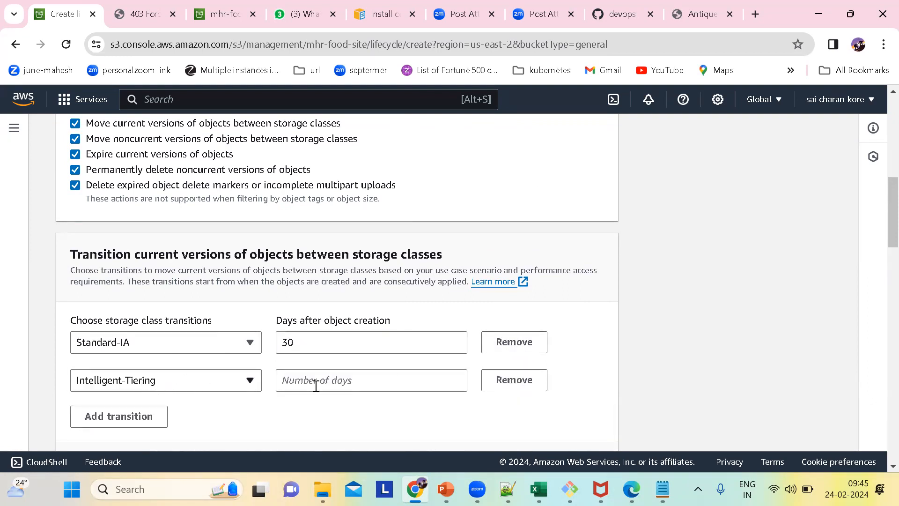
mouse_move(414, 489)
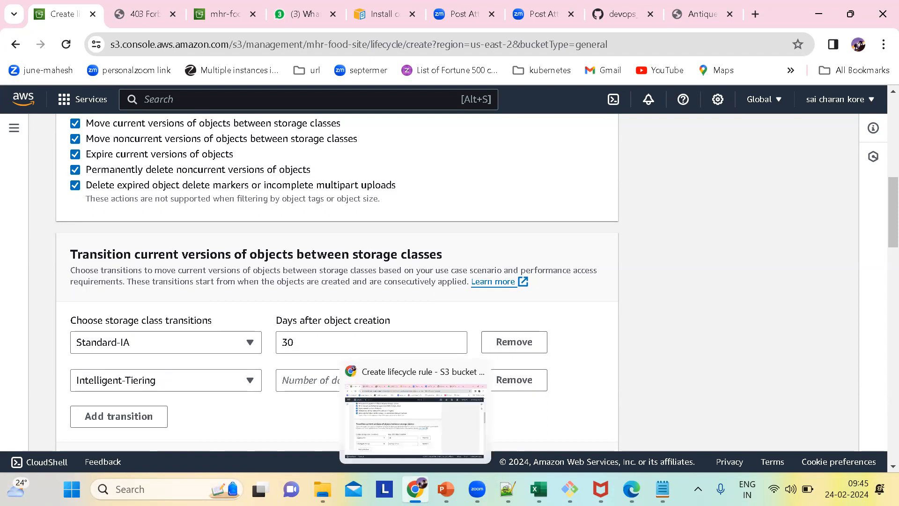
mouse_move(446, 489)
click(569, 431)
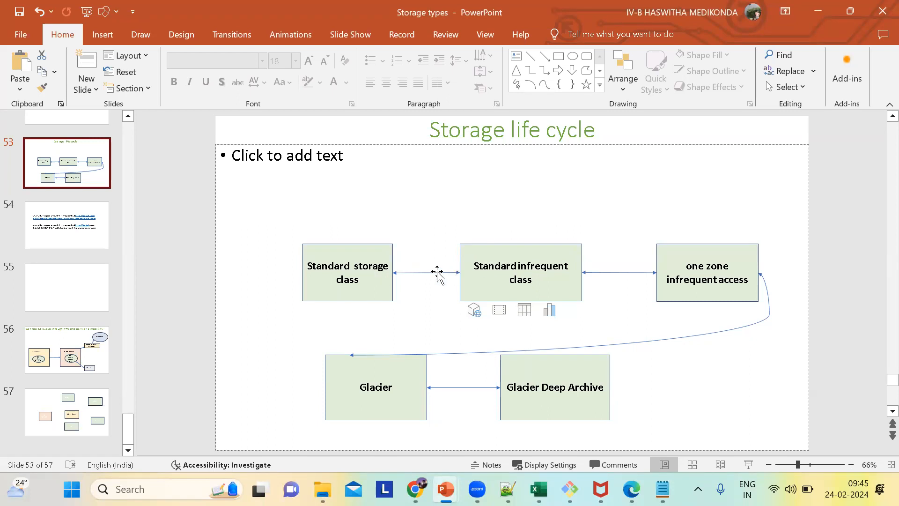
key(alt+Tab)
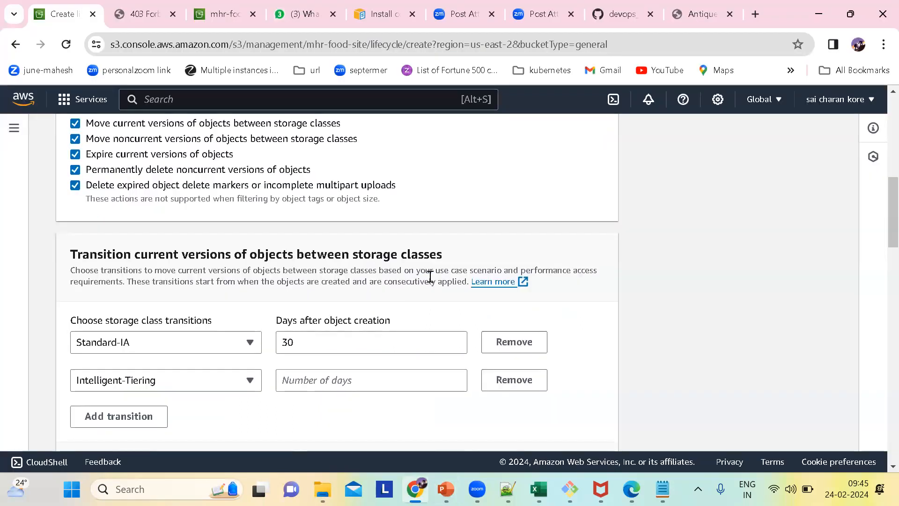
scroll(164, 380, down, 1)
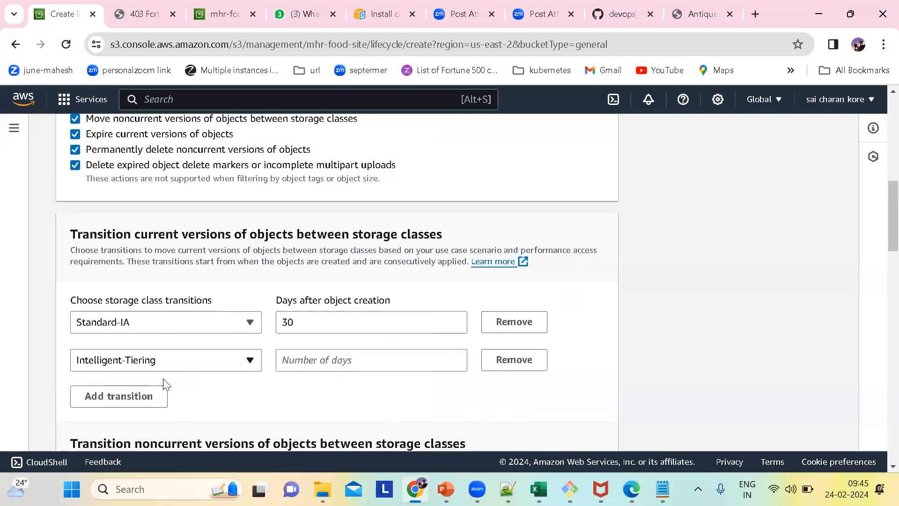
click(318, 361)
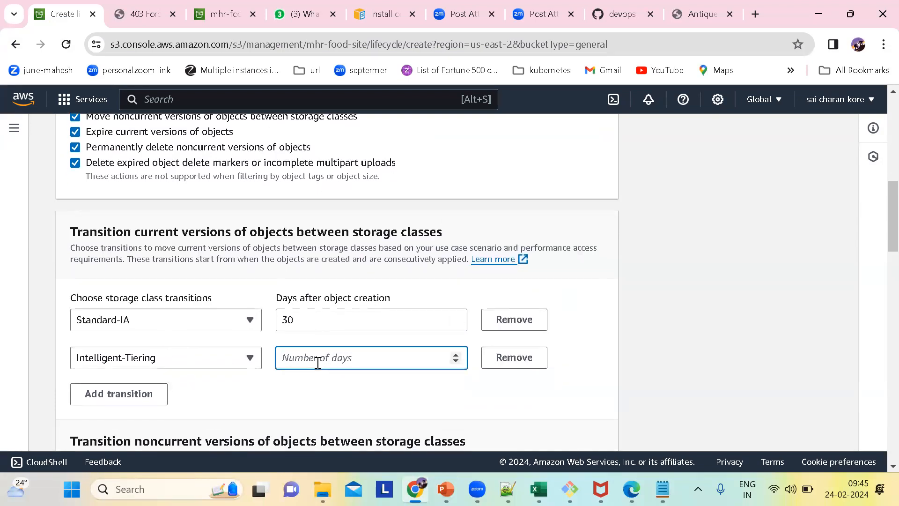
text(30)
click(313, 377)
Replace the Intelligent-Tiering transition with a One Zone-IA one and set the Standard-IA transition to 20 days.
click(130, 398)
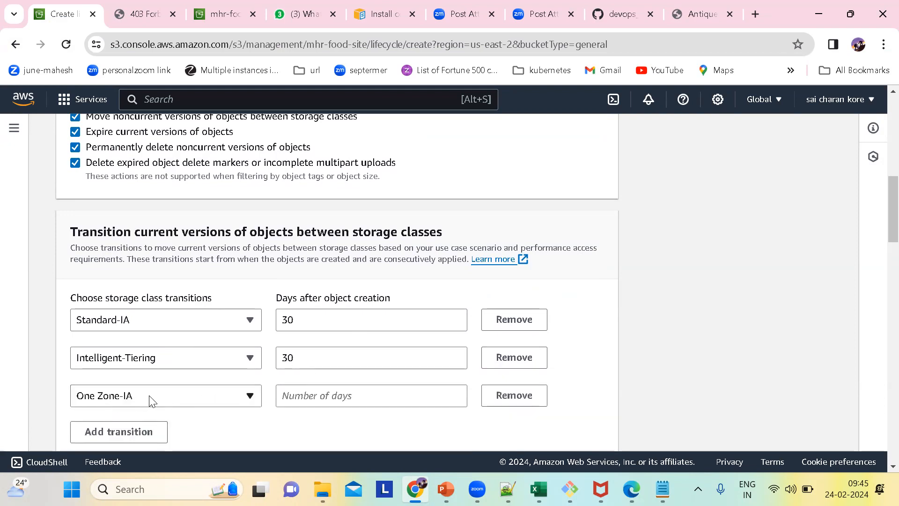
click(512, 362)
click(309, 317)
key(BackSpace)
key(BackSpace)
text(20)
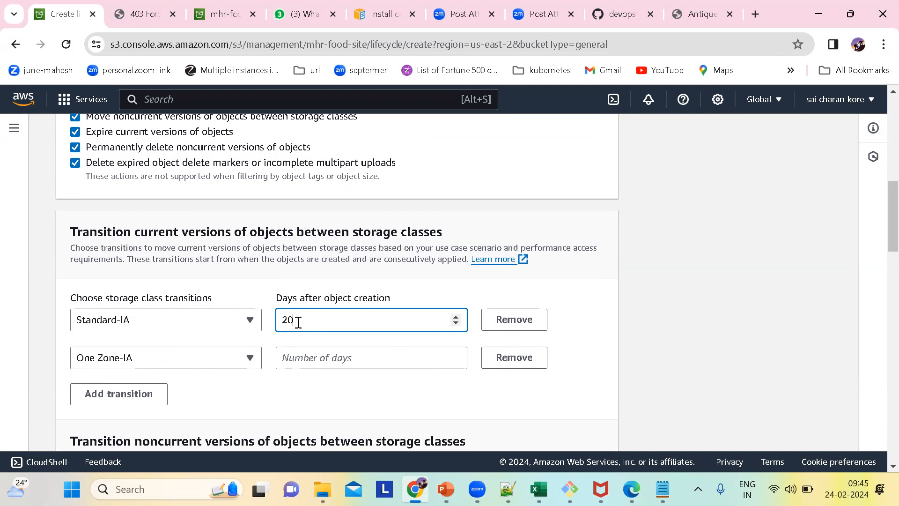
click(205, 370)
click(329, 397)
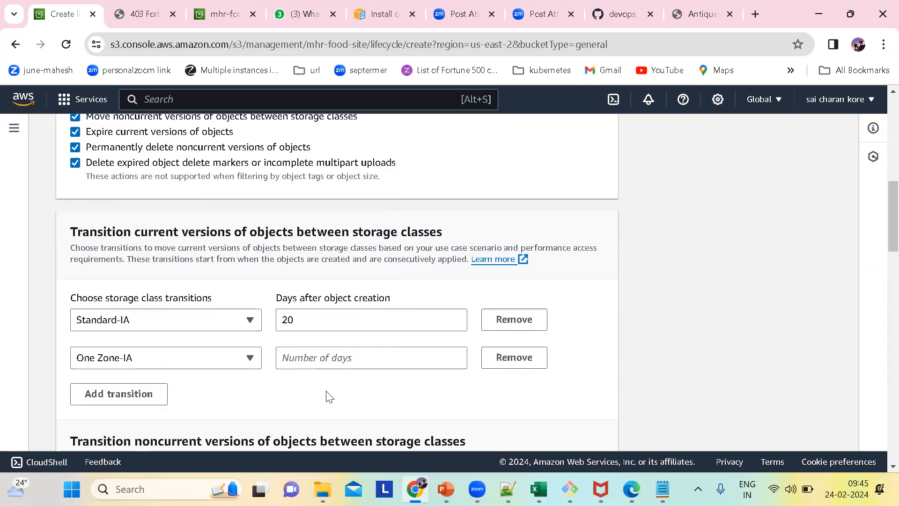
Set the One Zone-IA transition to 30 days after object creation and add a Glacier Flexible Retrieval transition.
click(303, 360)
text(30)
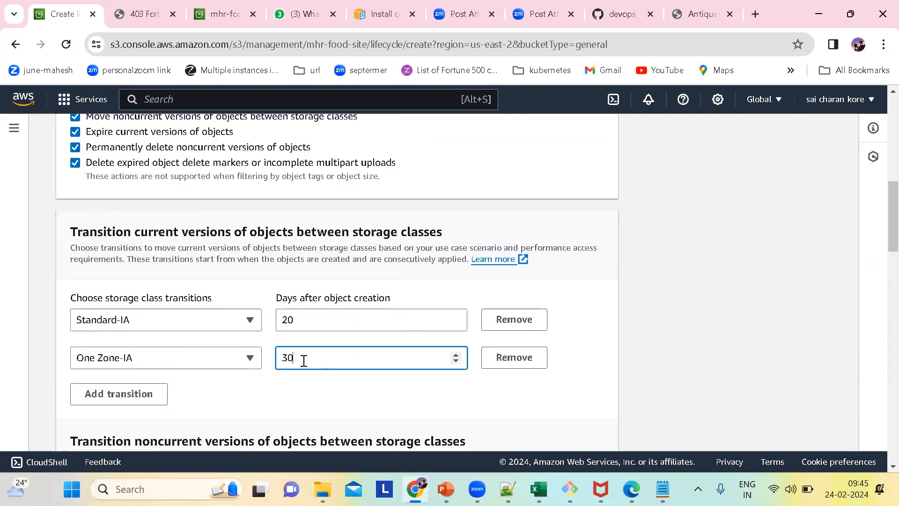
click(153, 394)
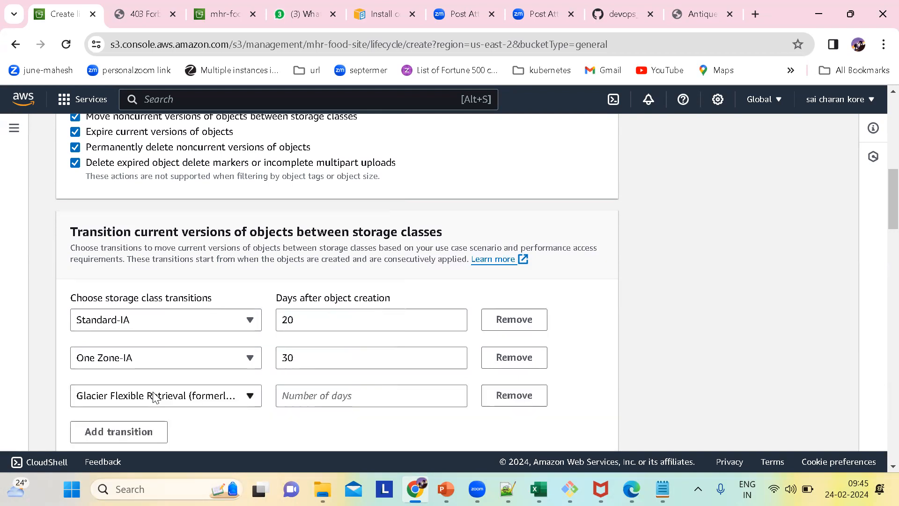
Set the Standard-IA transition to 30 days after object creation.
click(316, 330)
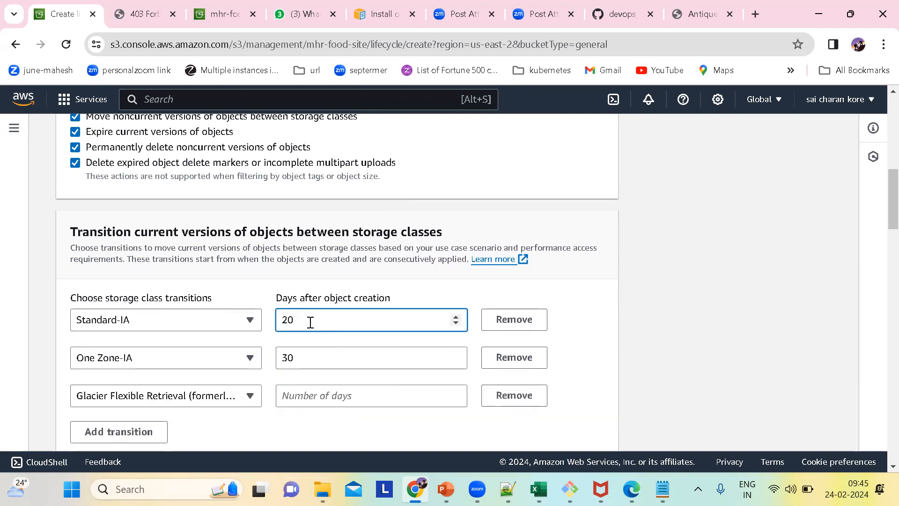
key(BackSpace)
click(455, 322)
key(BackSpace)
key(BackSpace)
text(30)
click(333, 359)
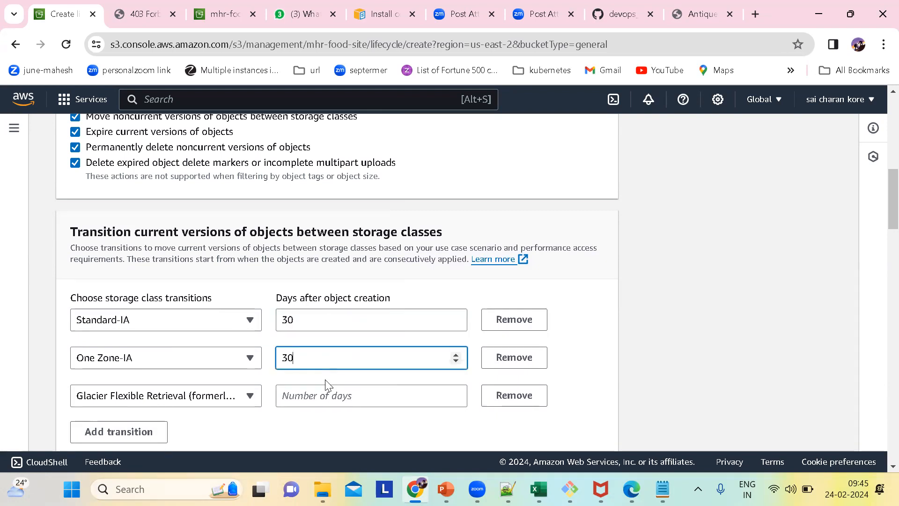
Check the storage class options for the third transition, keep Glacier Flexible Retrieval and set it to 60 days after object creation.
click(214, 398)
click(616, 291)
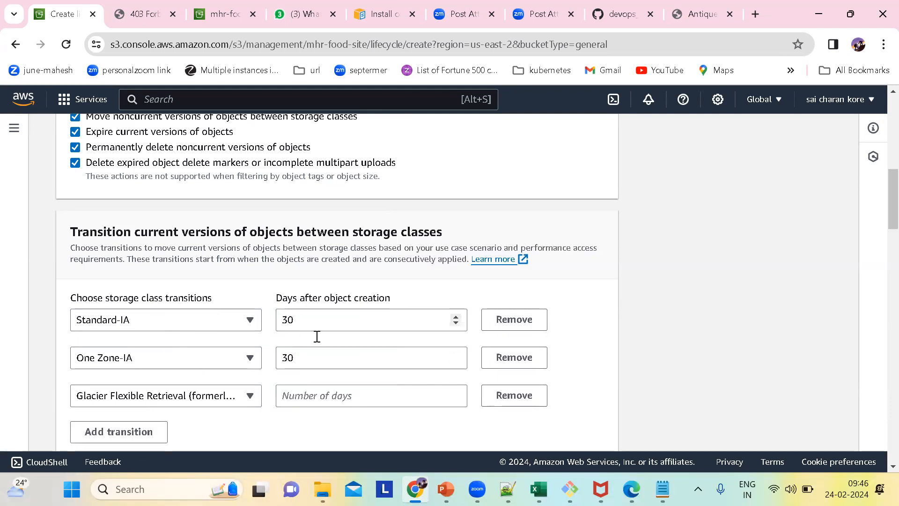
click(196, 398)
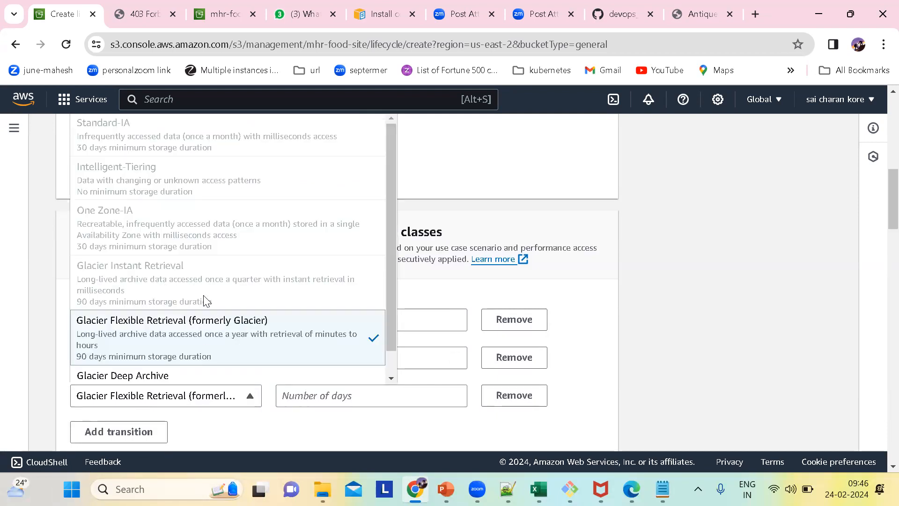
scroll(231, 279, down, 1)
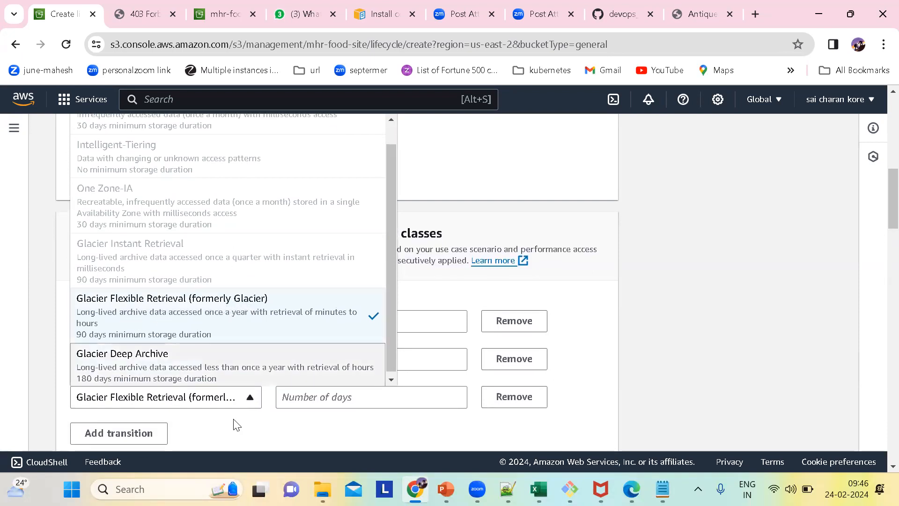
click(330, 397)
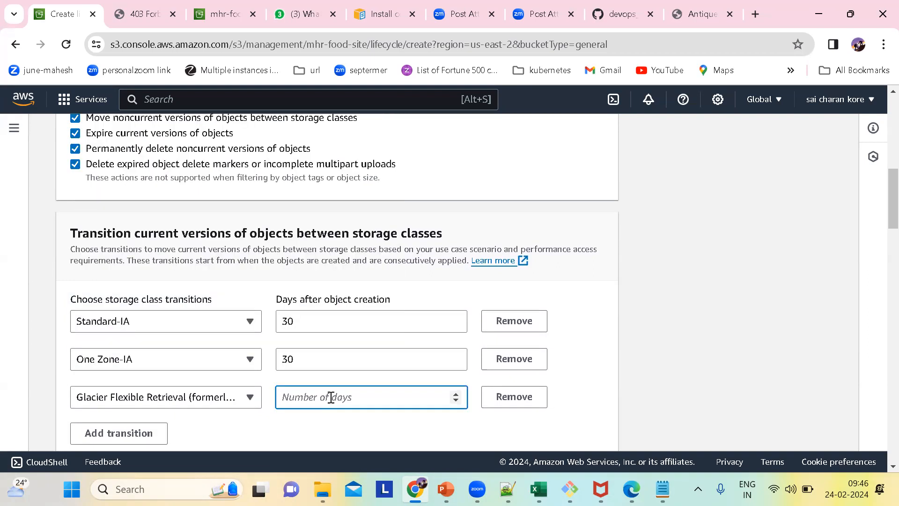
text(6)
scroll(366, 402, down, 3)
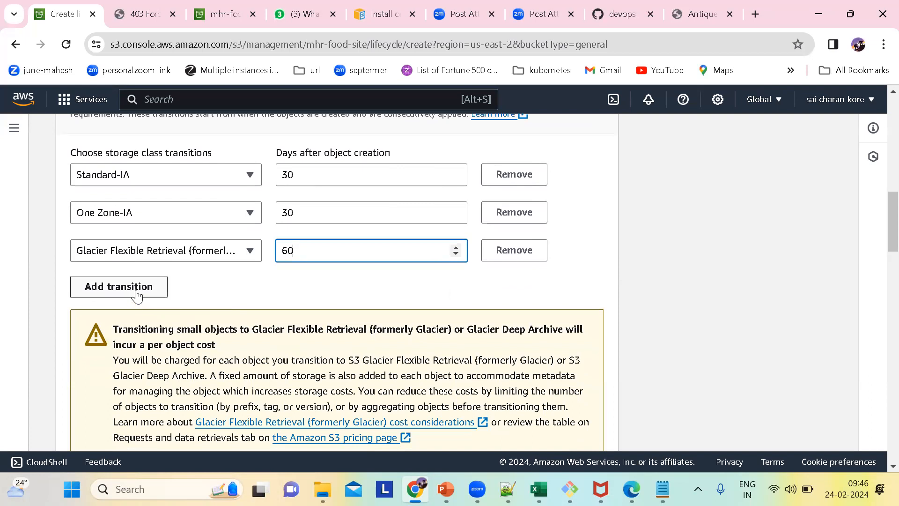
Add a Glacier Deep Archive transition for current versions and set it to 30 days after object creation.
click(136, 291)
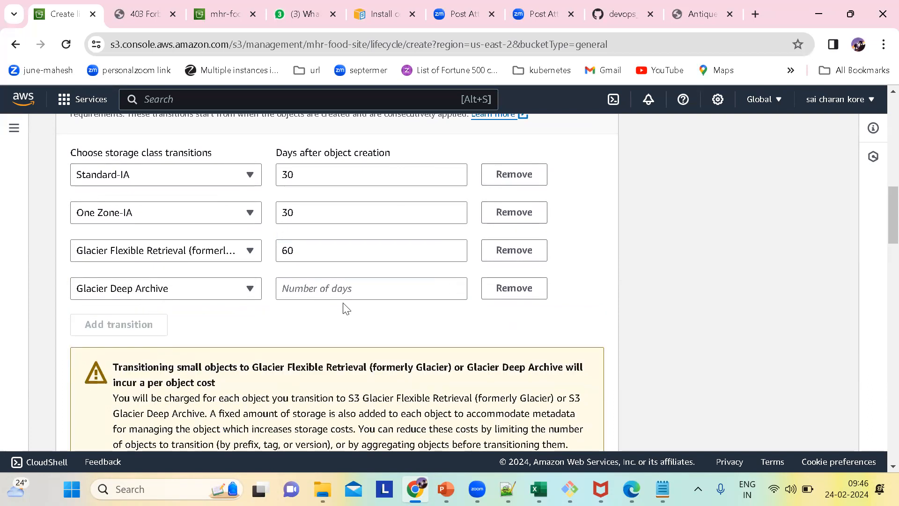
click(332, 289)
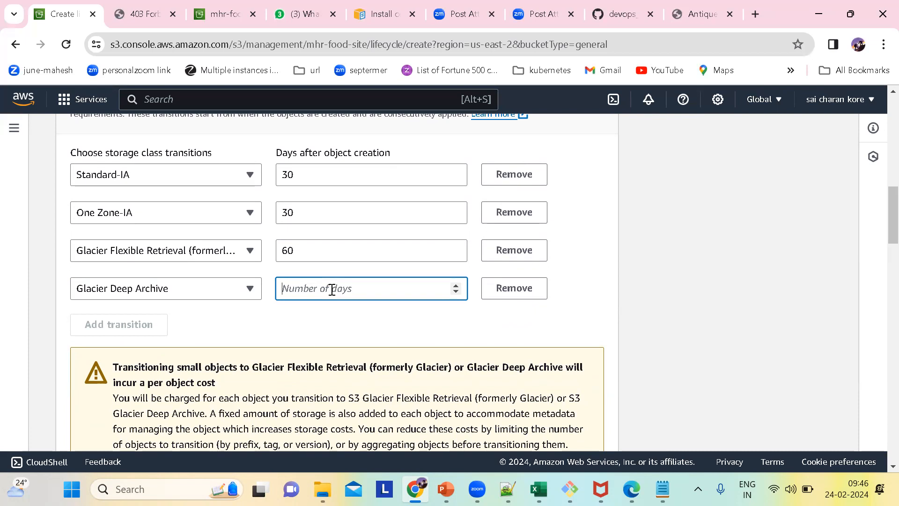
text(30)
scroll(401, 321, down, 8)
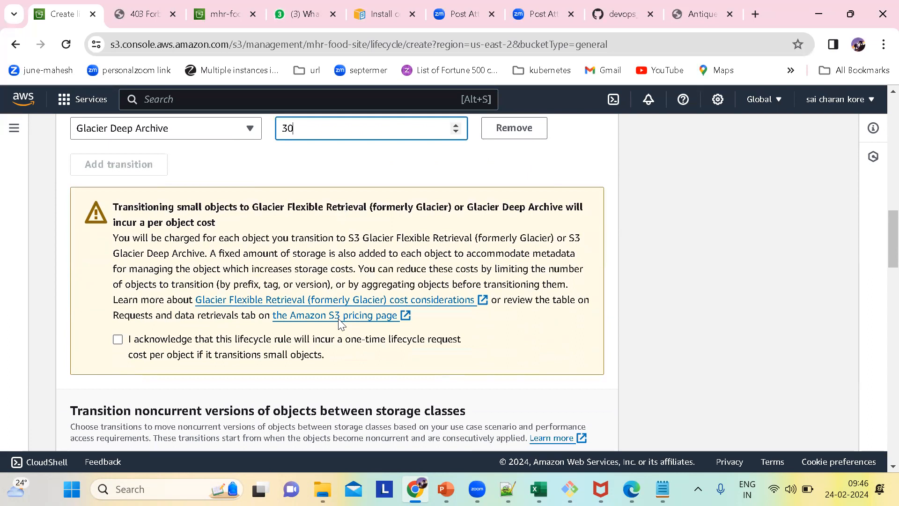
Look through the rule's noncurrent transition, expiration, permanent deletion and incomplete multipart upload sections.
scroll(401, 324, up, 4)
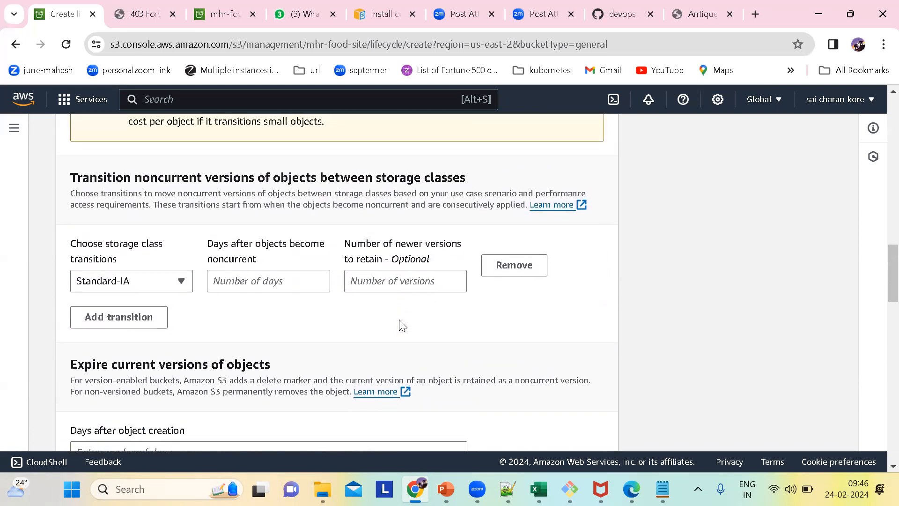
scroll(401, 324, up, 8)
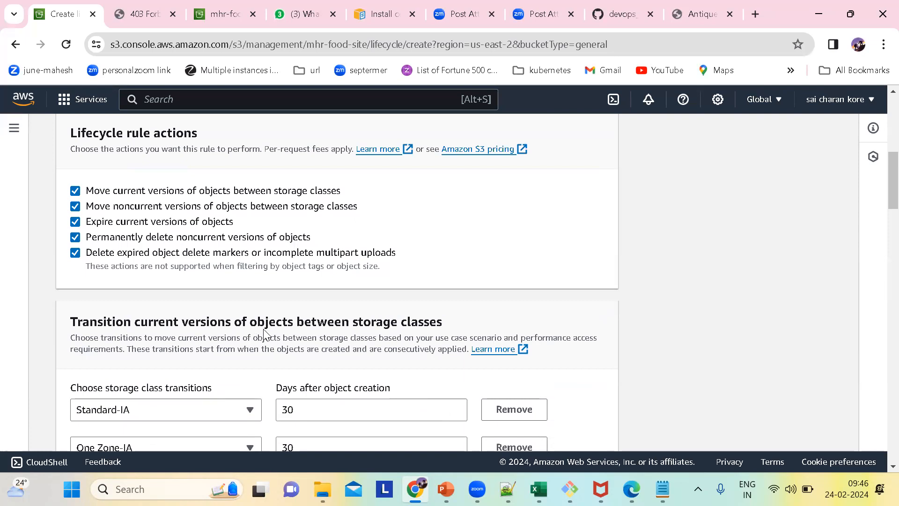
scroll(445, 339, down, 15)
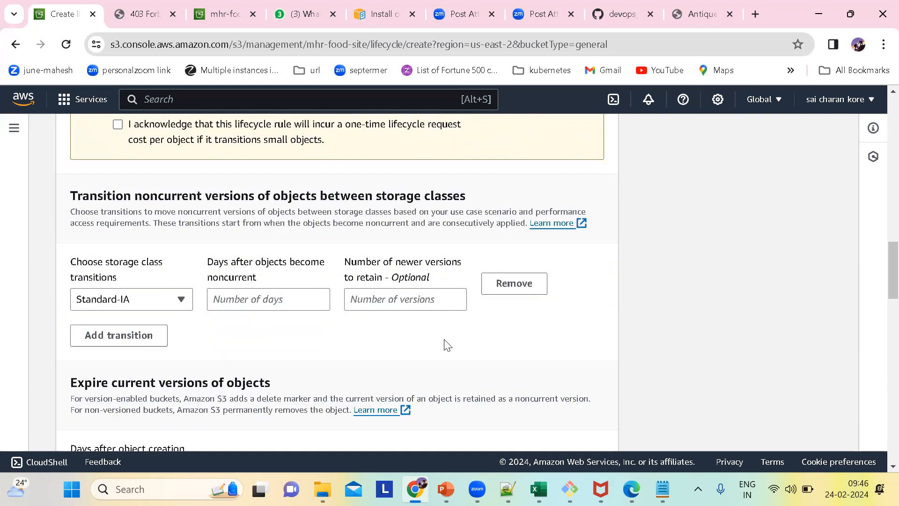
scroll(445, 346, down, 4)
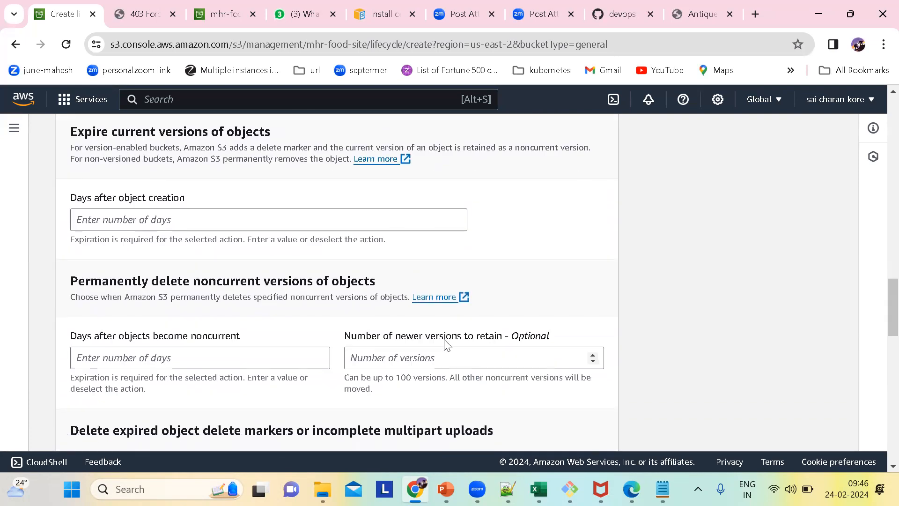
scroll(445, 339, down, 2)
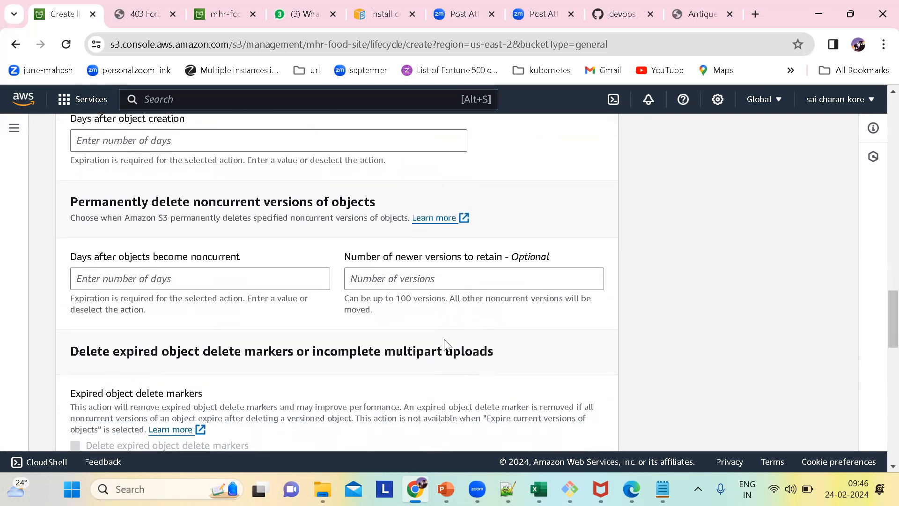
scroll(445, 345, down, 3)
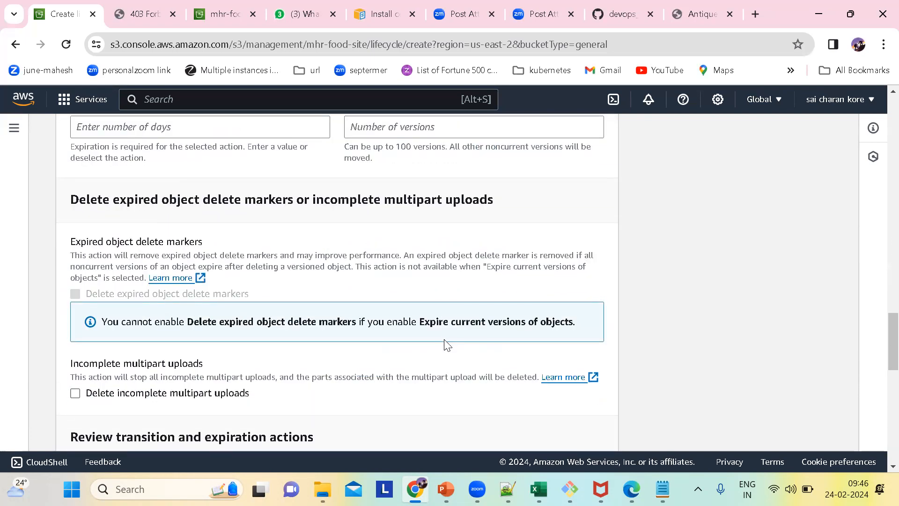
scroll(446, 345, down, 5)
Review the timeline of transition and expiration actions for current and noncurrent versions, through to object expiry.
scroll(446, 346, down, 1)
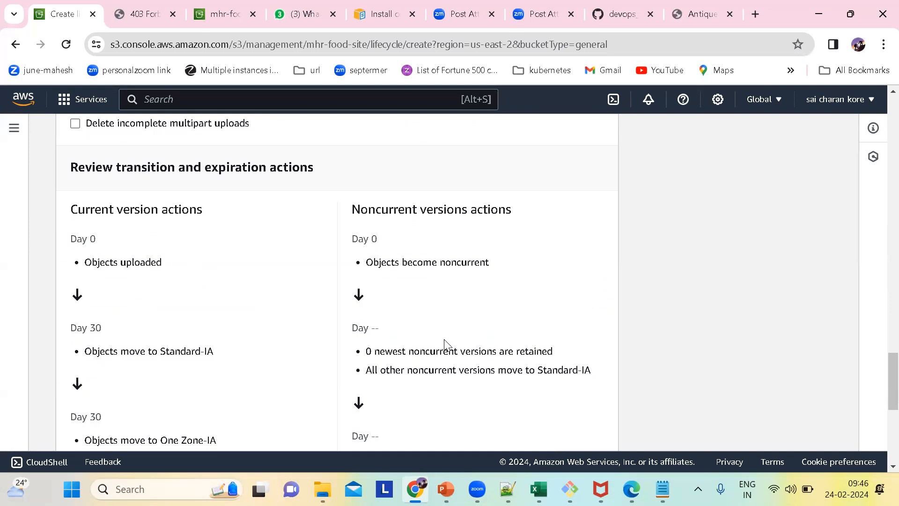
scroll(361, 322, down, 5)
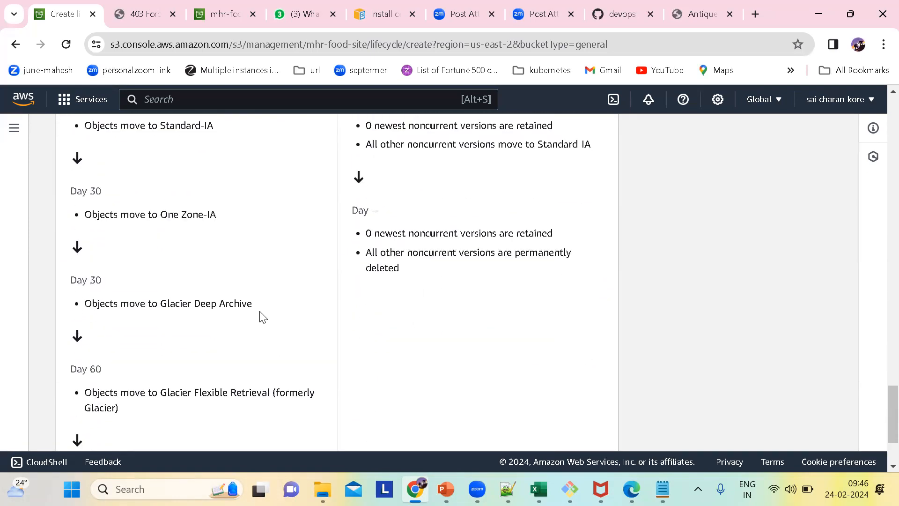
scroll(174, 297, down, 2)
scroll(170, 295, up, 4)
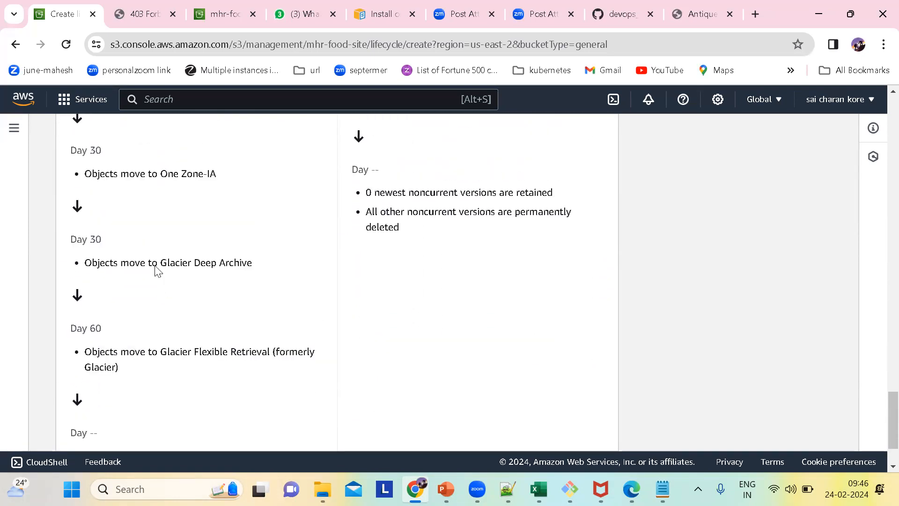
scroll(143, 230, up, 1)
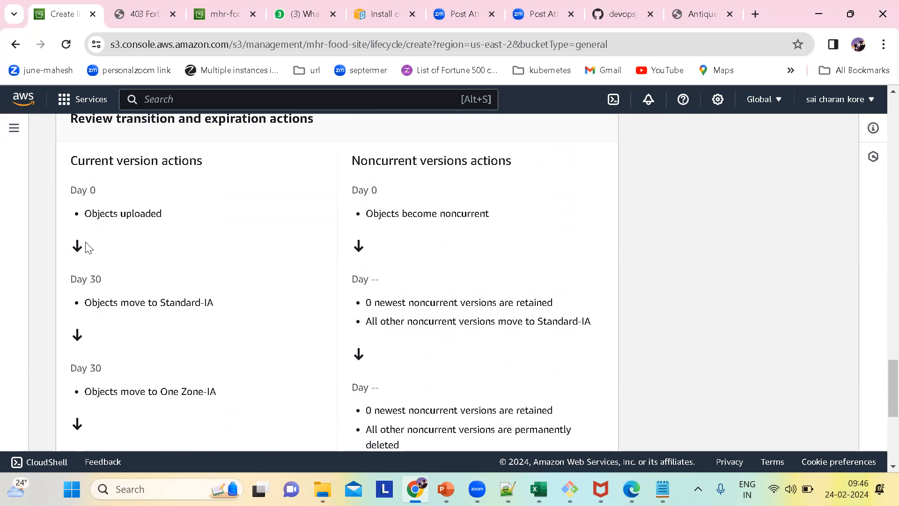
scroll(112, 315, down, 2)
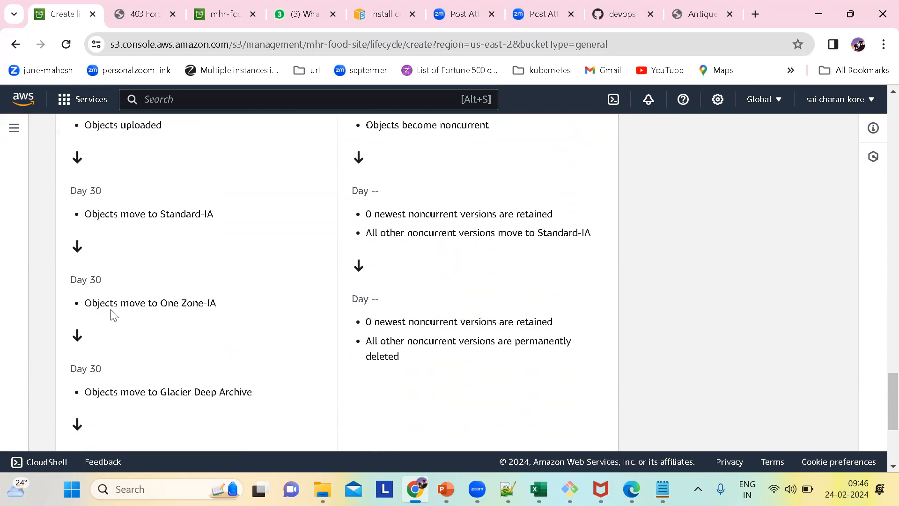
scroll(147, 305, down, 2)
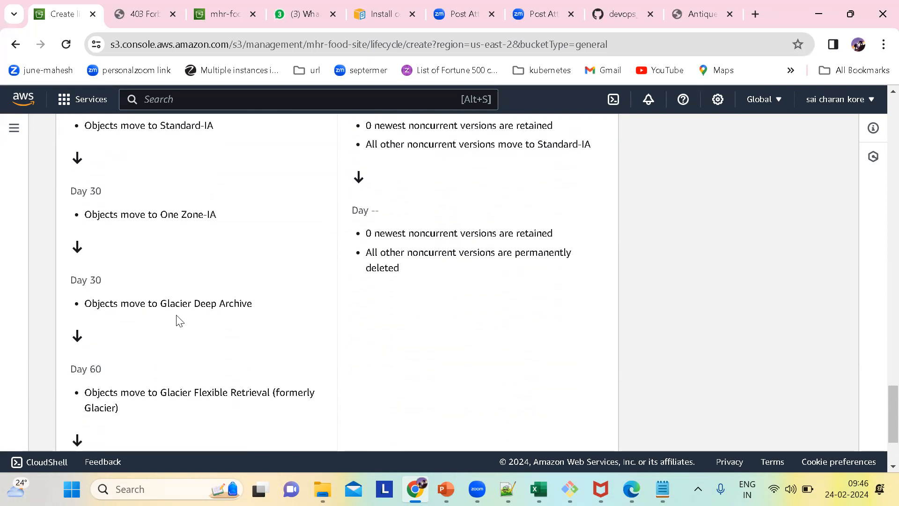
scroll(142, 370, down, 3)
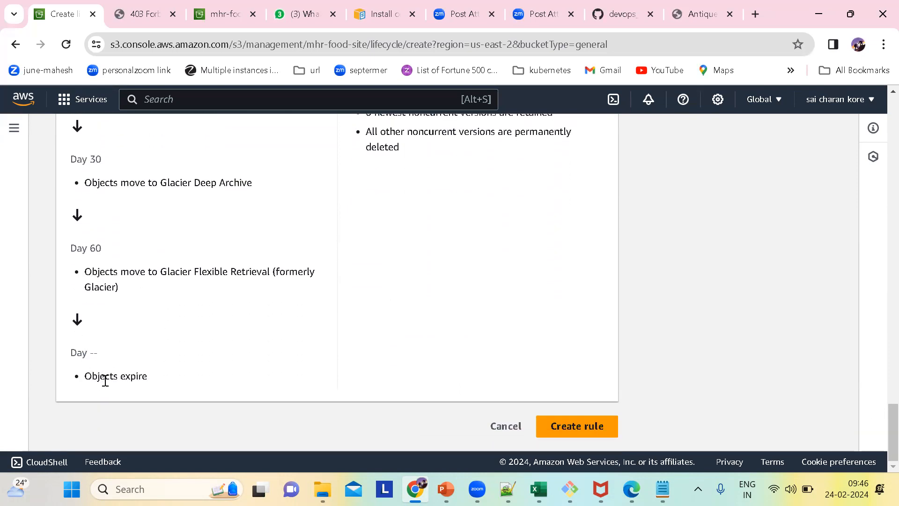
Acknowledge the one-time lifecycle request cost per object for transitioning small objects to the Glacier classes.
scroll(307, 345, up, 15)
scroll(309, 345, up, 5)
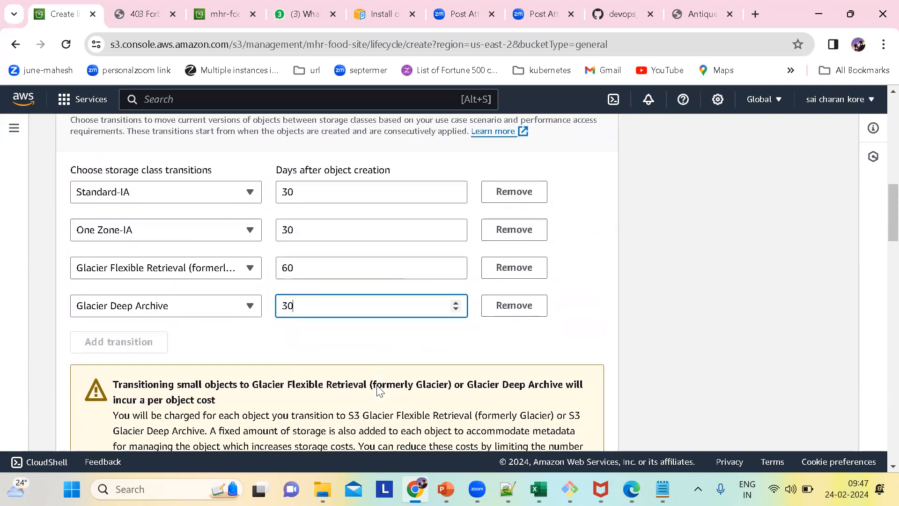
scroll(379, 389, down, 1)
click(281, 319)
scroll(374, 342, down, 3)
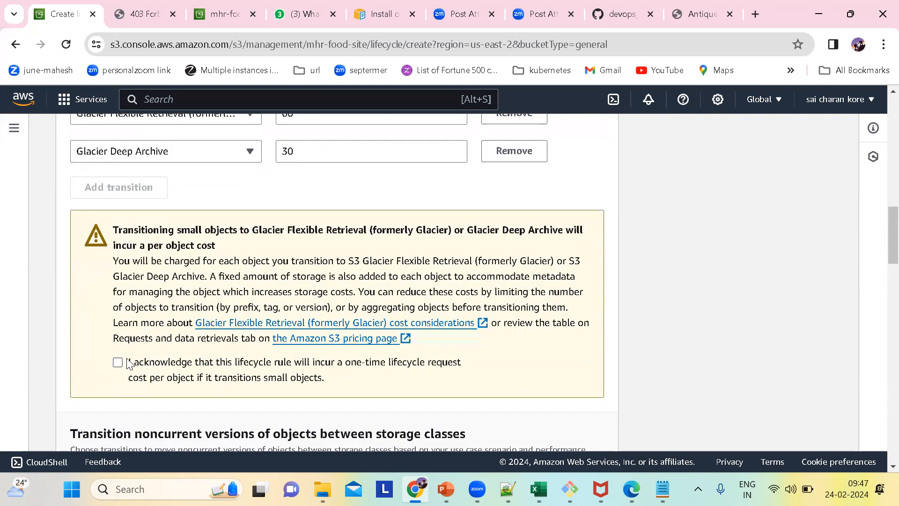
click(127, 363)
Set current versions of objects to expire 365 days after object creation.
scroll(326, 373, down, 4)
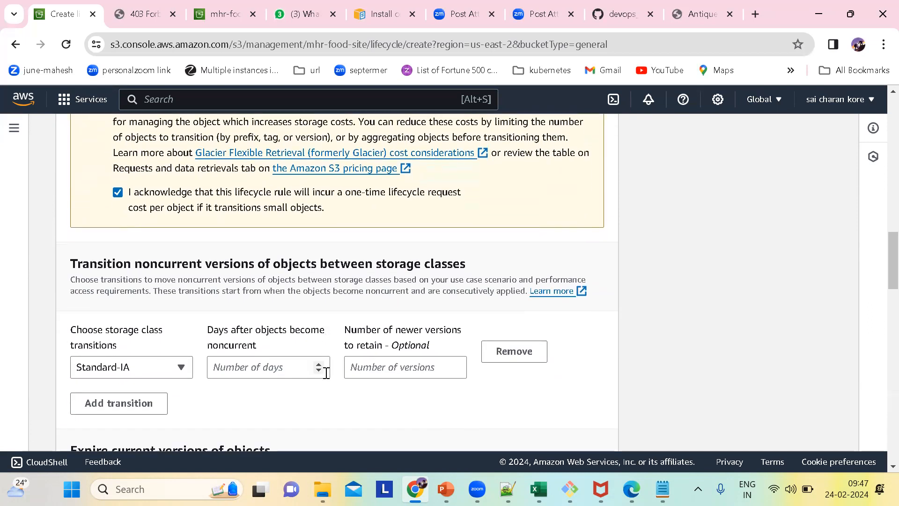
scroll(326, 372, down, 3)
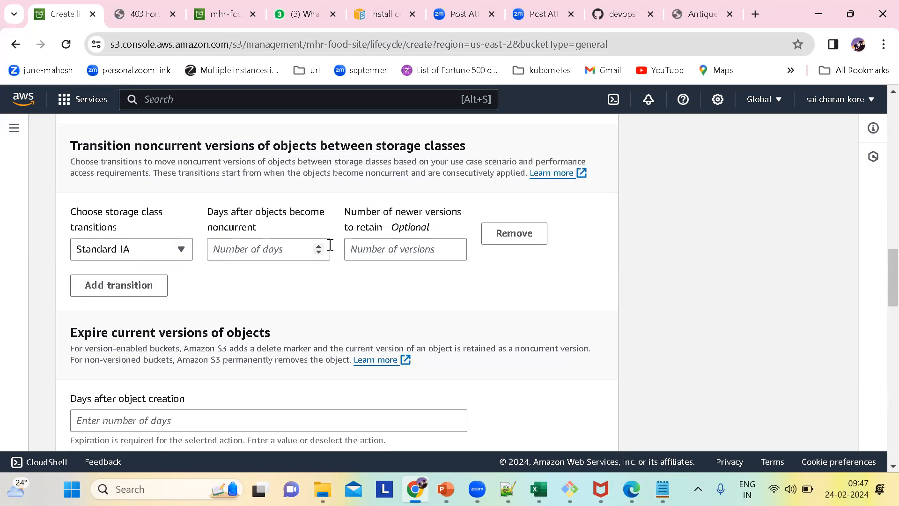
scroll(330, 248, up, 3)
scroll(330, 248, down, 3)
scroll(331, 249, down, 1)
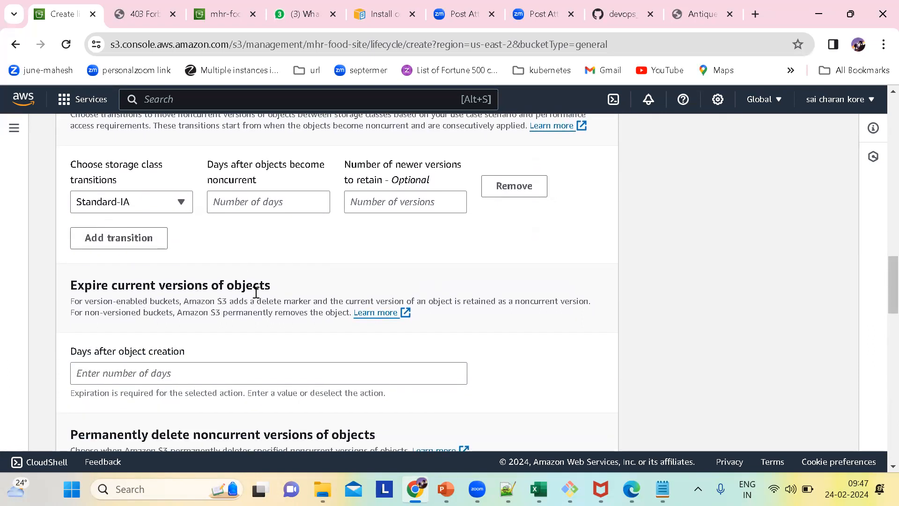
click(154, 376)
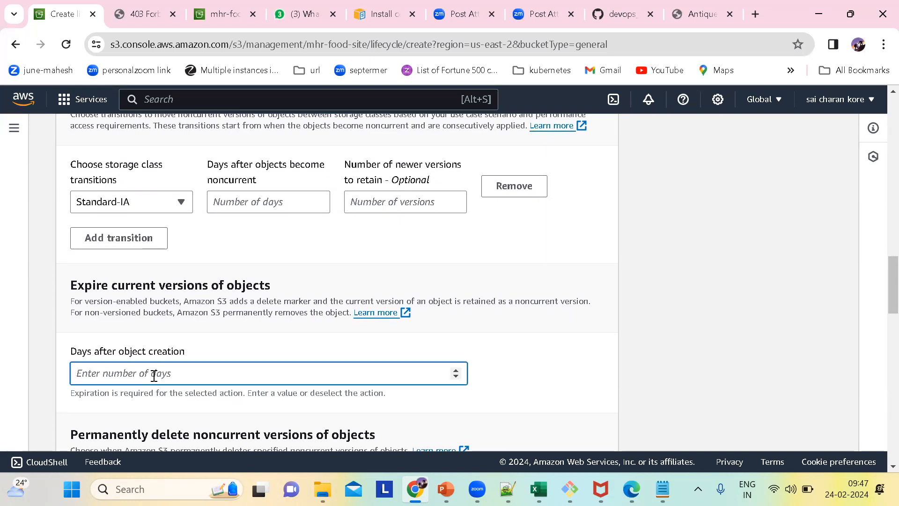
text(36)
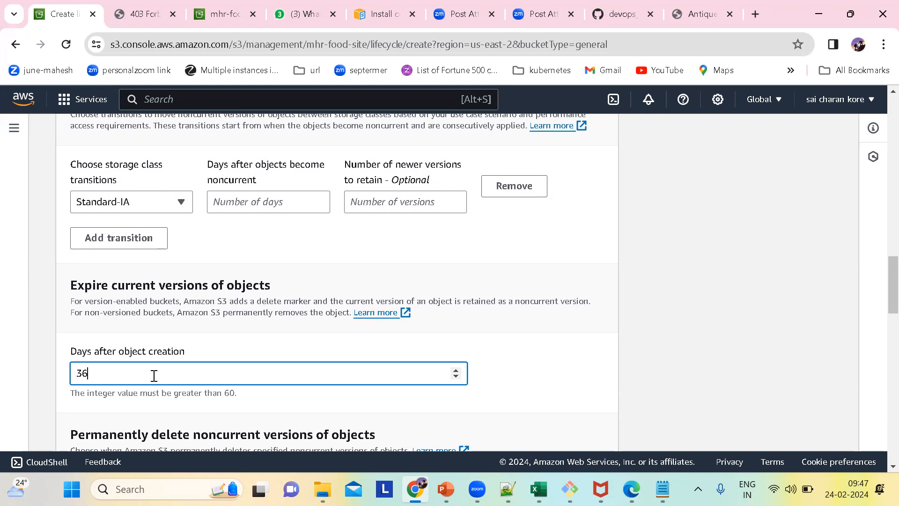
text(5)
Check the noncurrent deletion and delete marker options, and review the current version timeline through expiration.
scroll(272, 405, down, 3)
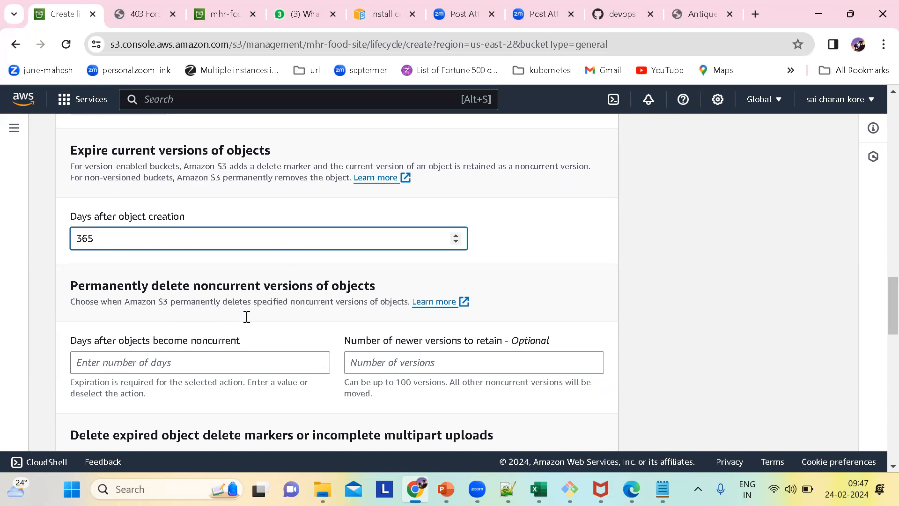
click(157, 366)
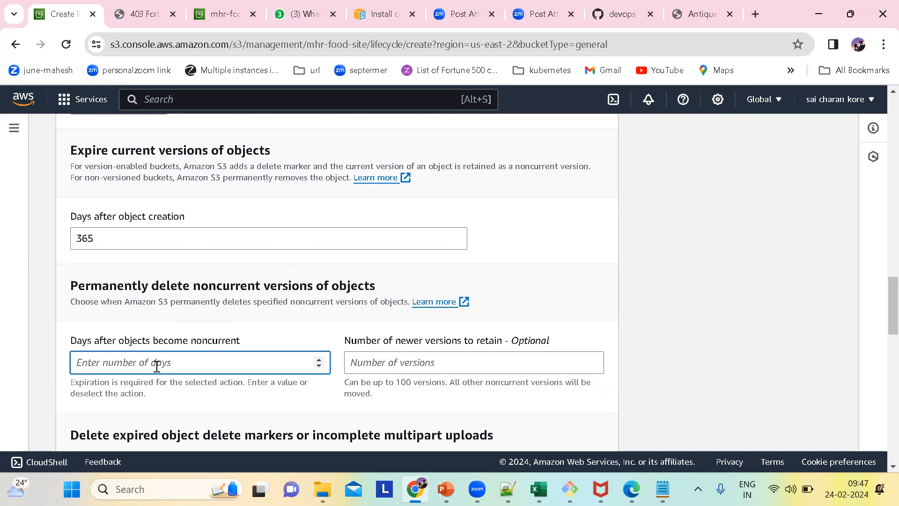
scroll(203, 352, down, 2)
scroll(395, 313, down, 2)
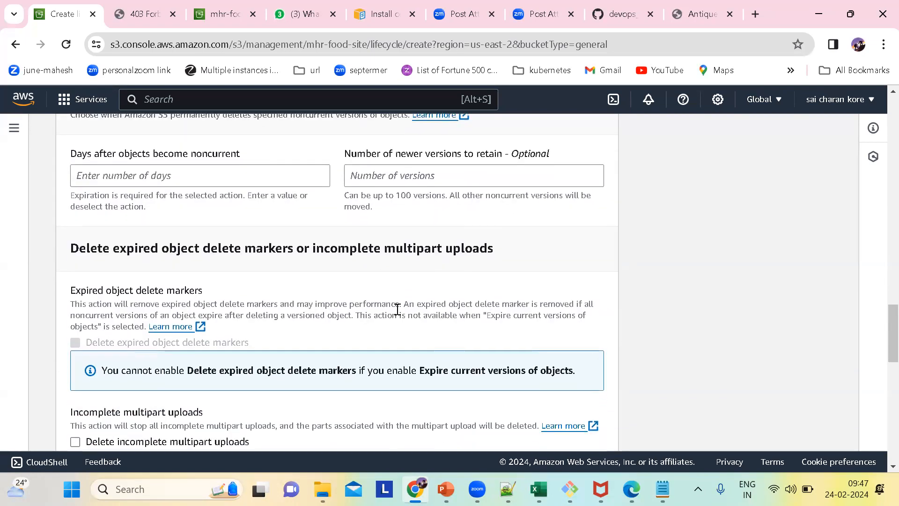
scroll(396, 313, up, 2)
scroll(397, 309, down, 4)
scroll(431, 306, down, 3)
scroll(432, 305, down, 9)
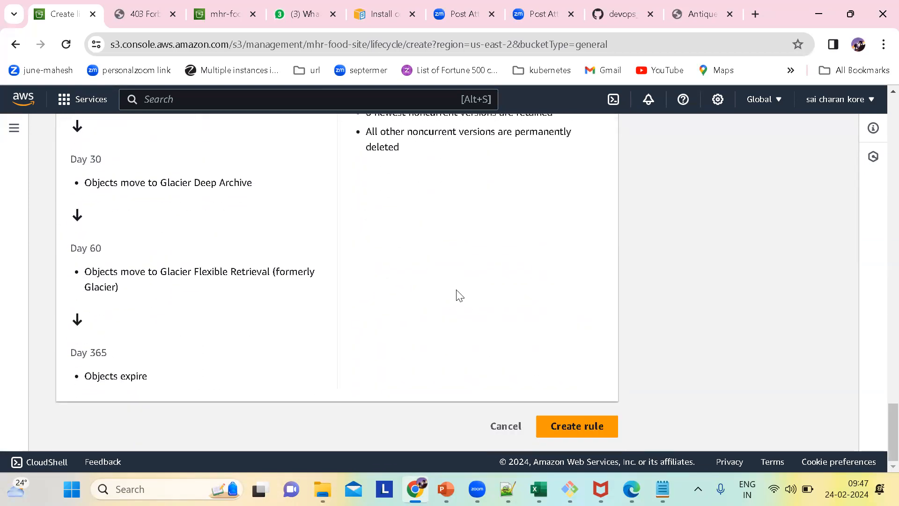
Recheck the storage class transitions for current versions and try to create the lifecycle rule.
scroll(456, 290, up, 20)
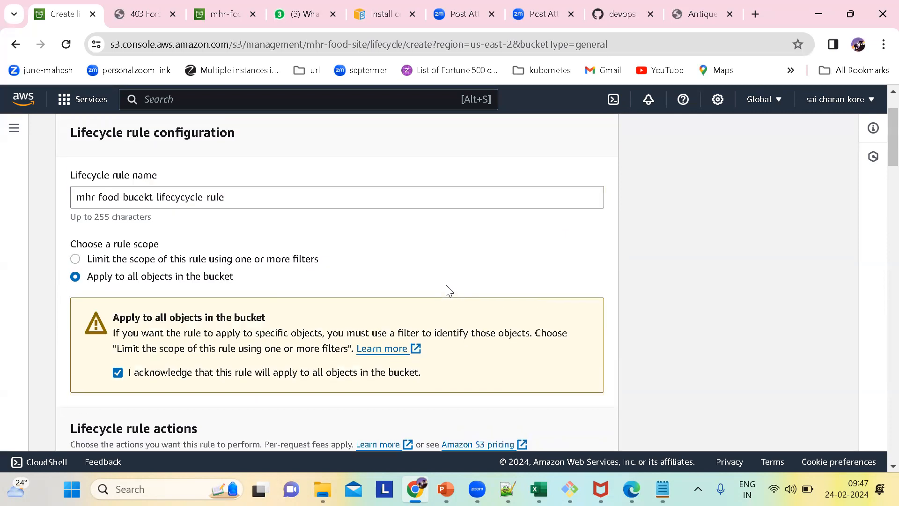
scroll(447, 290, down, 10)
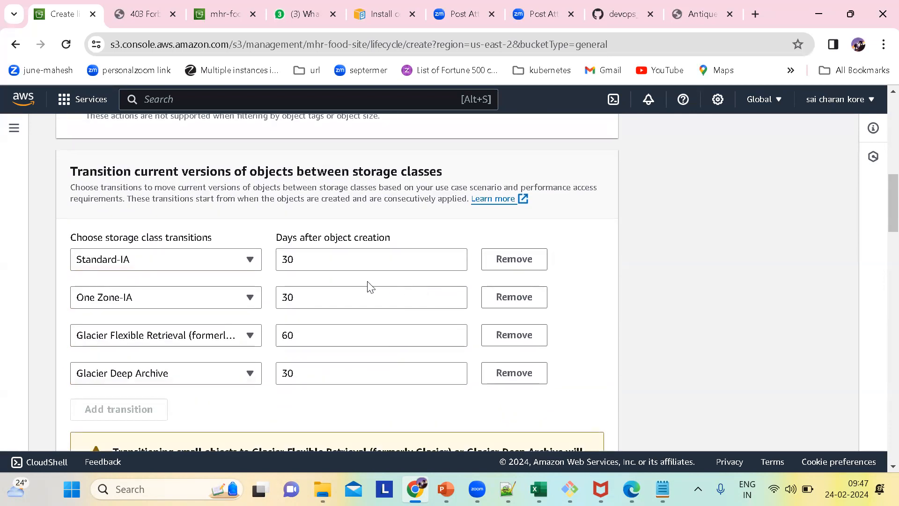
click(302, 259)
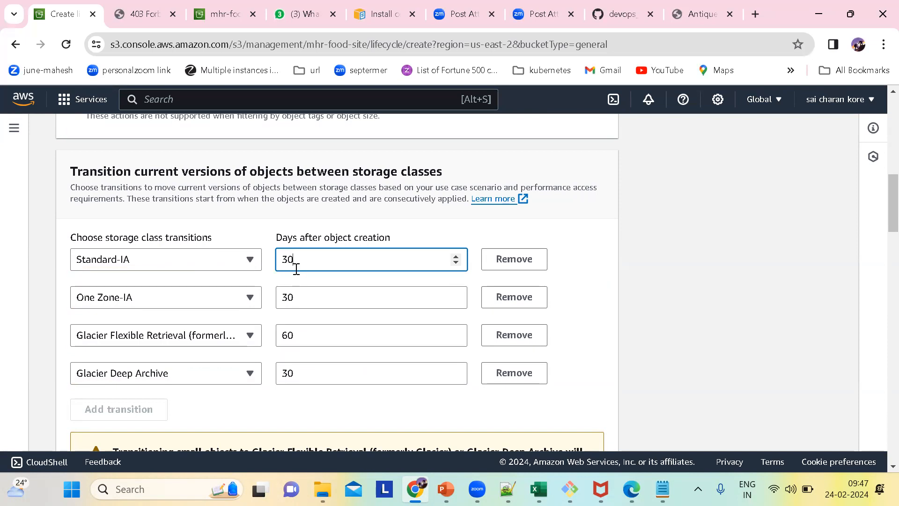
scroll(421, 349, down, 1)
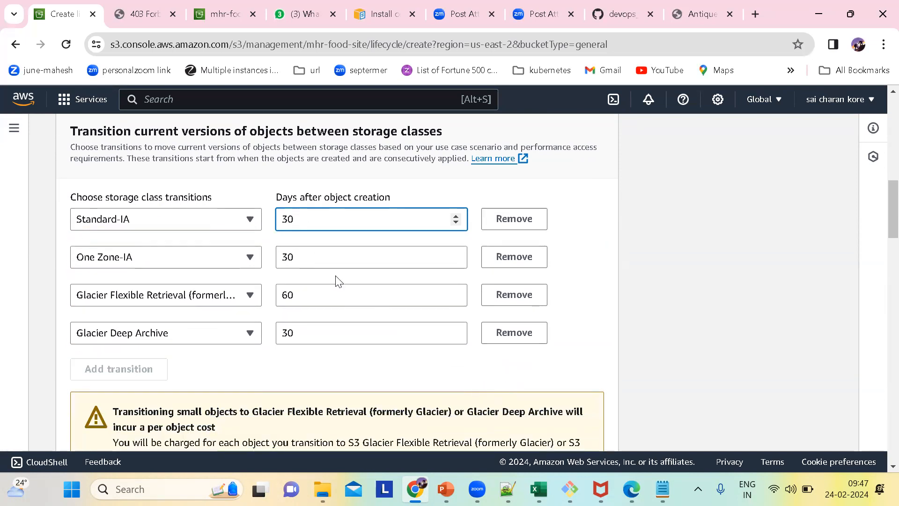
scroll(426, 351, down, 7)
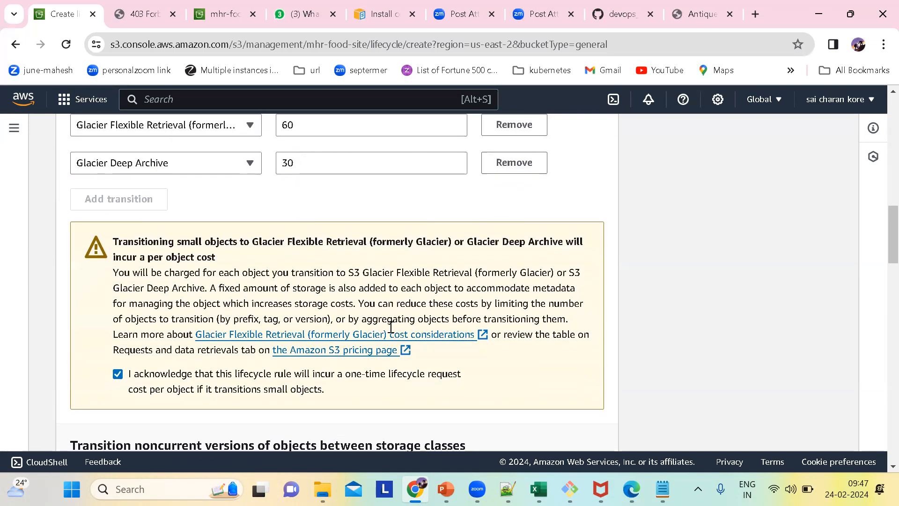
scroll(465, 365, down, 15)
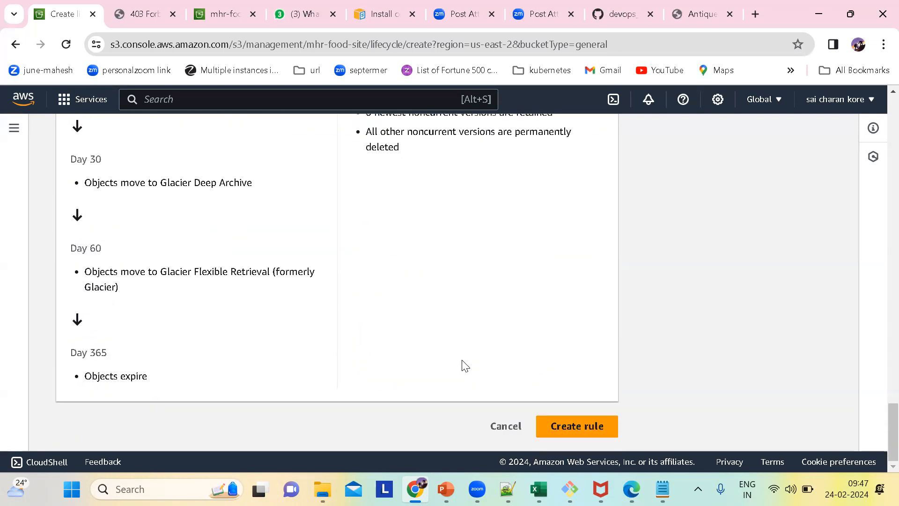
click(562, 425)
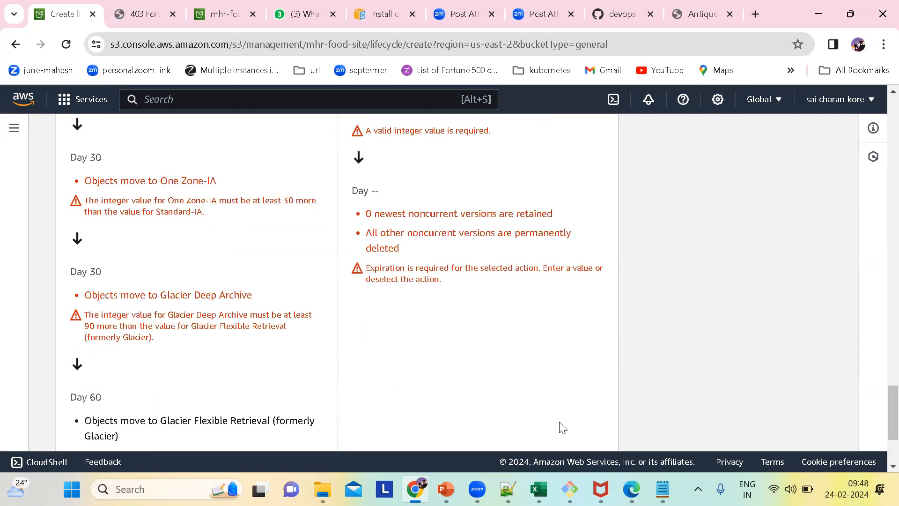
Examine the validation errors on the current and noncurrent version actions in the rule review.
scroll(327, 246, up, 4)
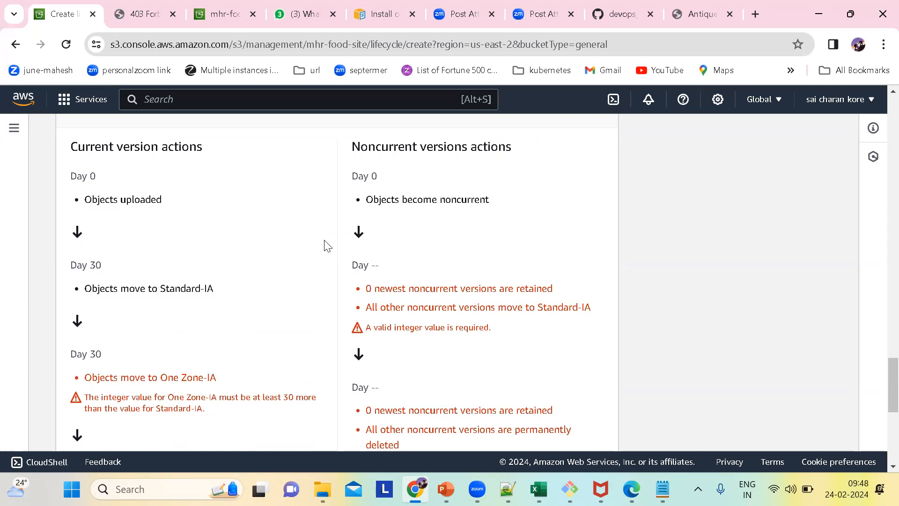
scroll(327, 246, down, 1)
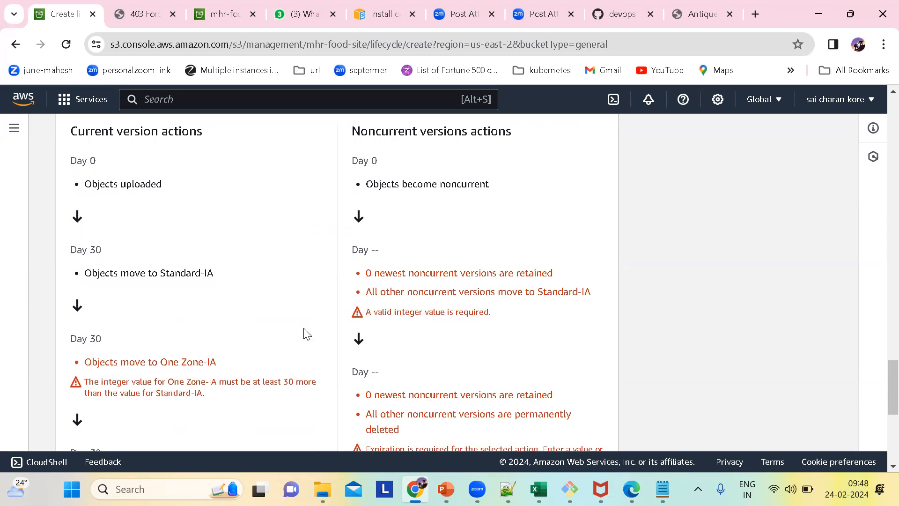
scroll(307, 333, down, 3)
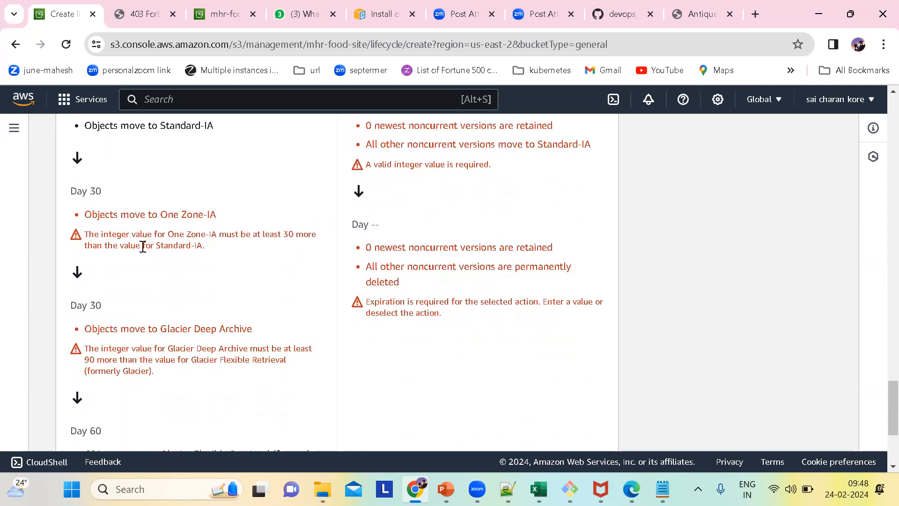
scroll(173, 230, up, 2)
scroll(173, 231, down, 2)
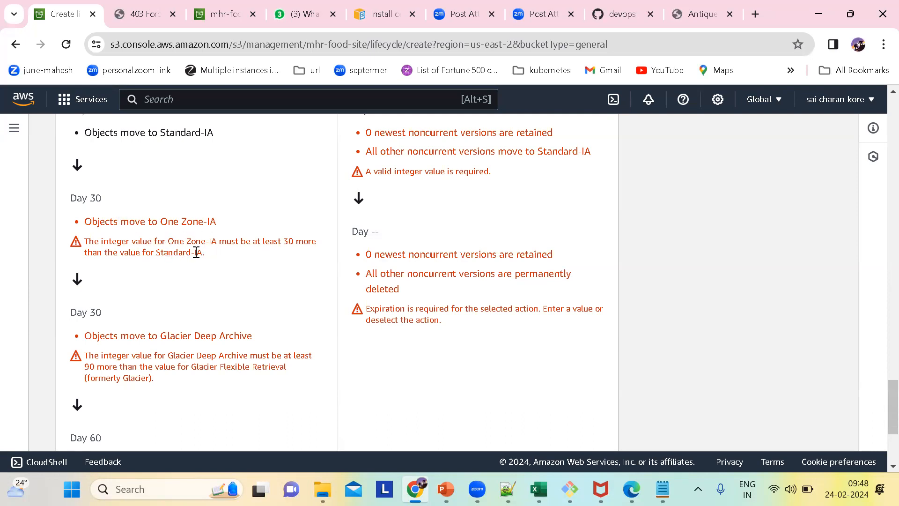
Set the One Zone-IA transition for current versions to 60 days after object creation.
scroll(241, 269, up, 1)
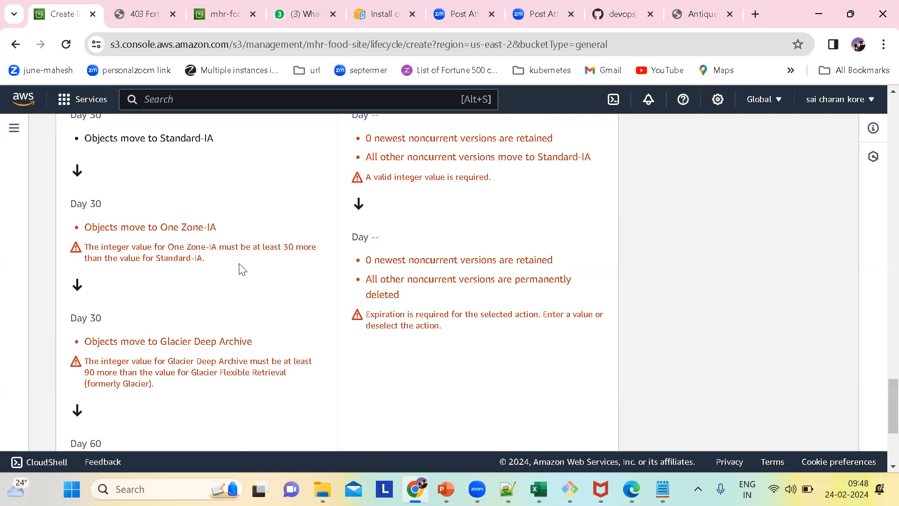
scroll(241, 269, up, 2)
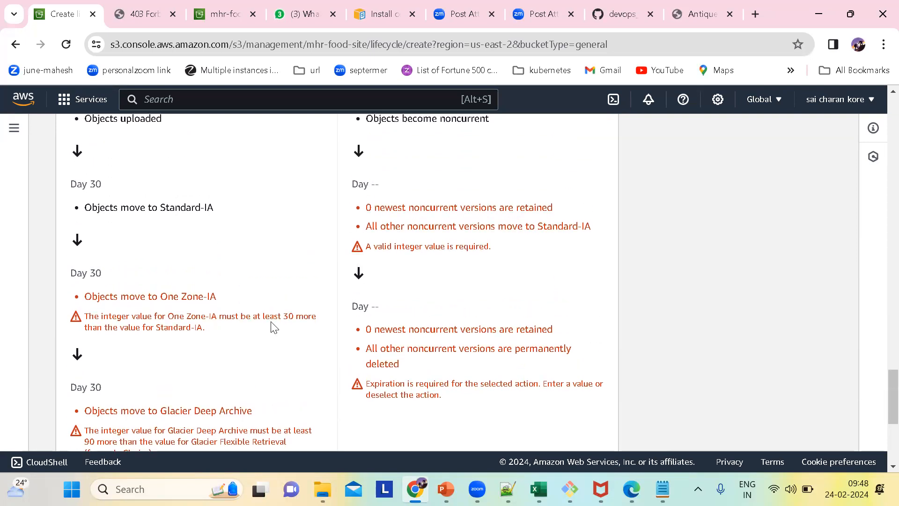
scroll(296, 325, up, 1)
scroll(231, 356, down, 4)
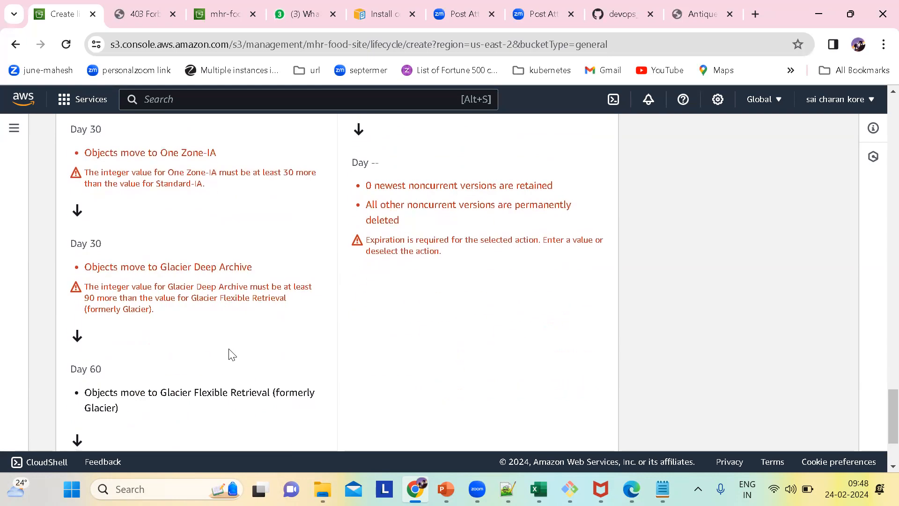
scroll(231, 355, up, 1)
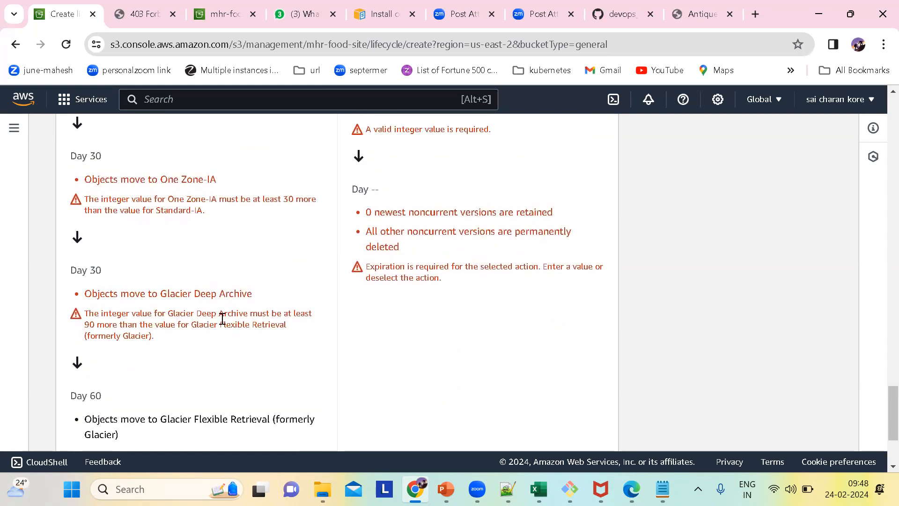
scroll(222, 318, up, 20)
scroll(222, 323, down, 5)
scroll(220, 315, up, 6)
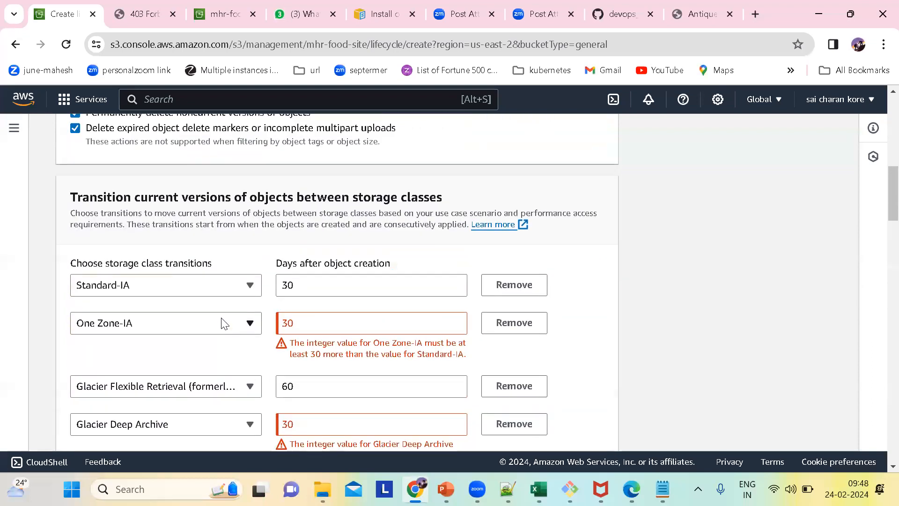
click(305, 323)
key(BackSpace)
key(BackSpace)
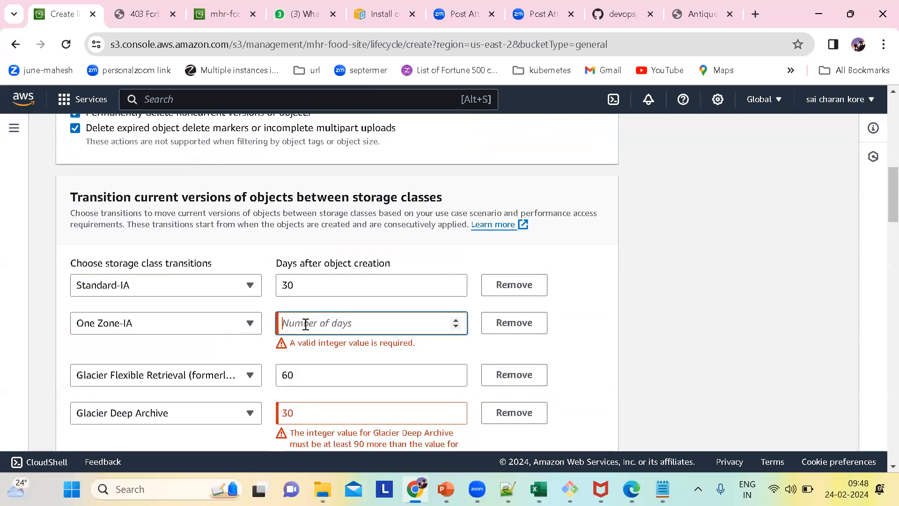
text(60)
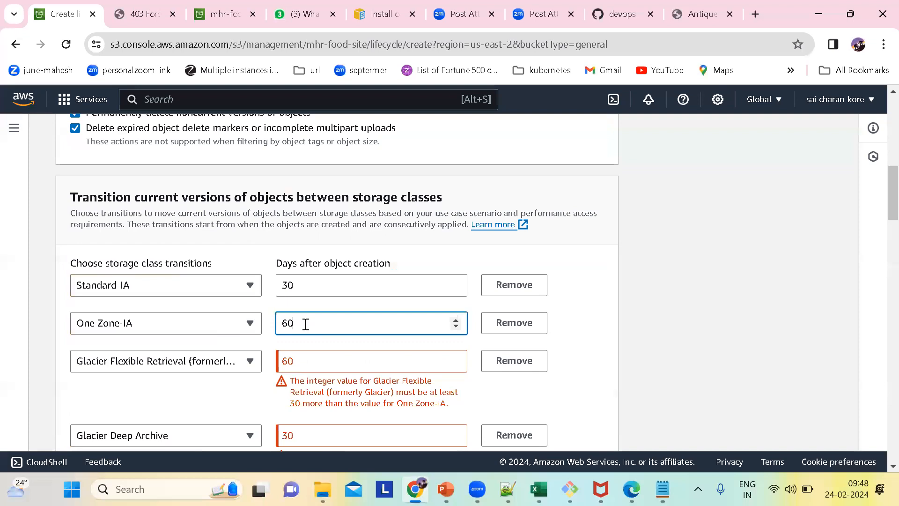
Set the Glacier Flexible Retrieval transition for current versions to 90 days after object creation.
click(317, 361)
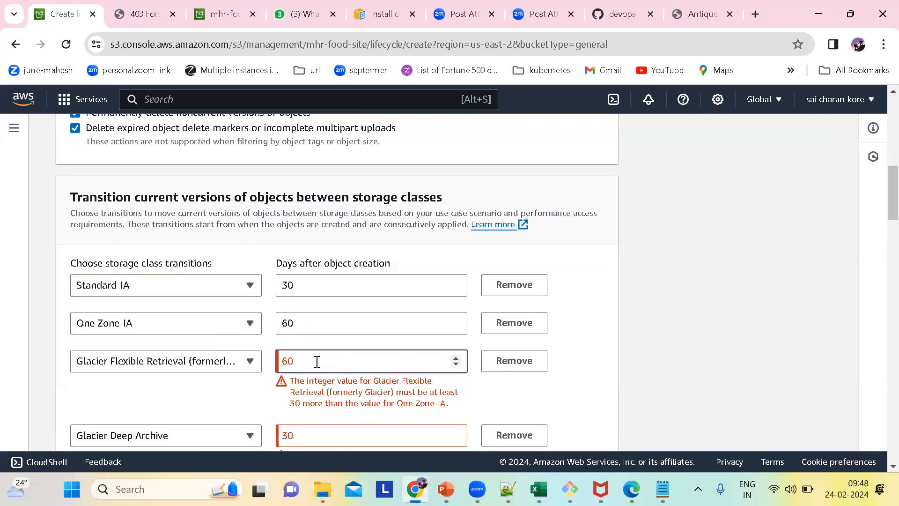
key(BackSpace)
key(BackSpace)
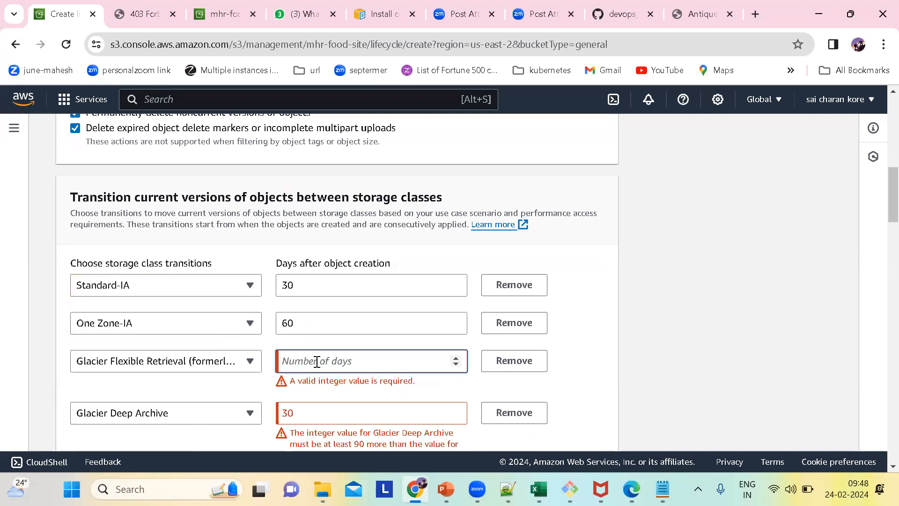
click(311, 327)
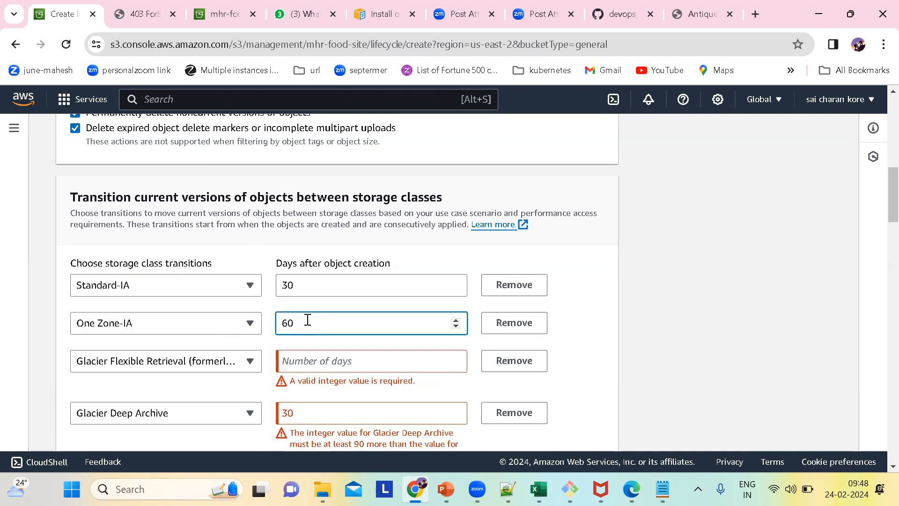
click(303, 358)
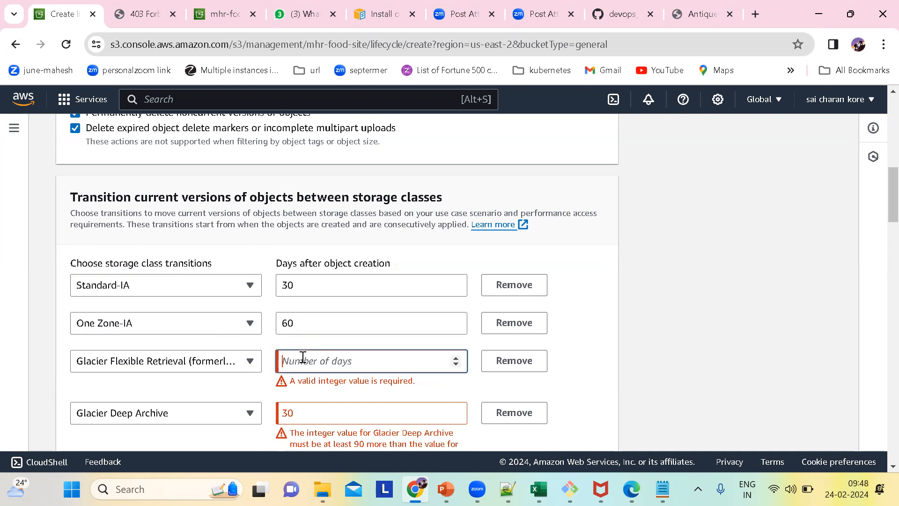
text(90)
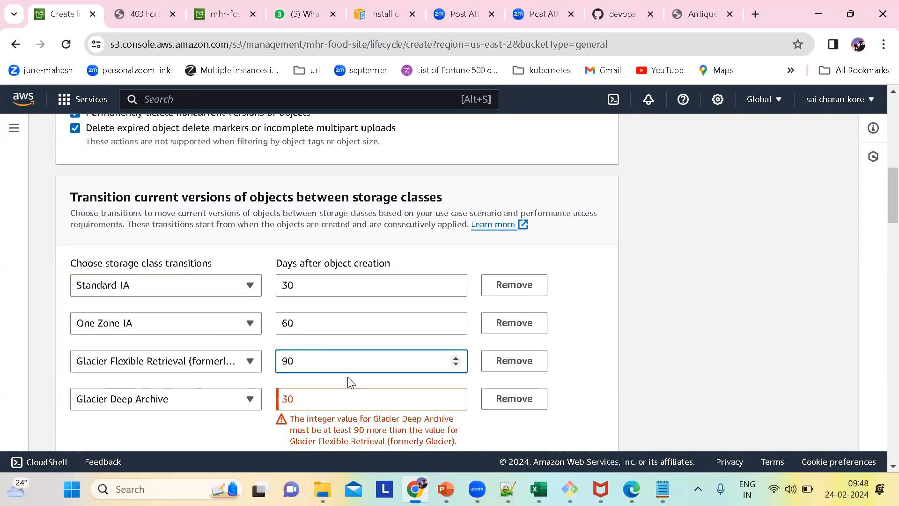
Set the Glacier Deep Archive transition for current versions to 180 days after object creation.
scroll(349, 381, down, 1)
click(304, 357)
key(BackSpace)
key(BackSpace)
text(180)
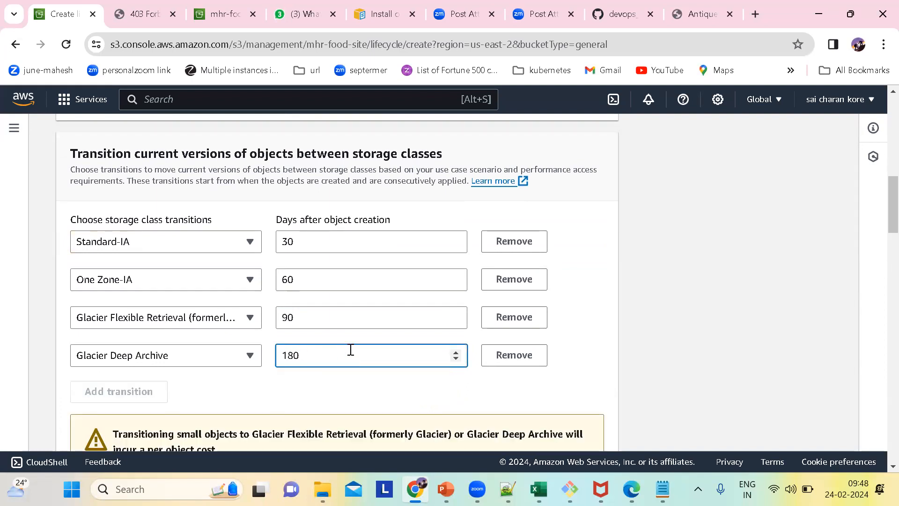
Remove the Standard-IA storage class transition for noncurrent versions of objects.
scroll(351, 351, down, 10)
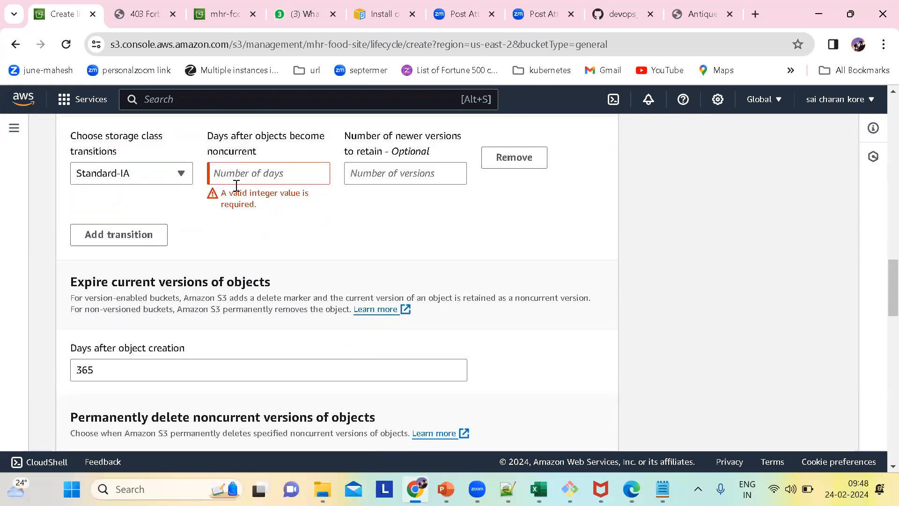
scroll(296, 226, up, 2)
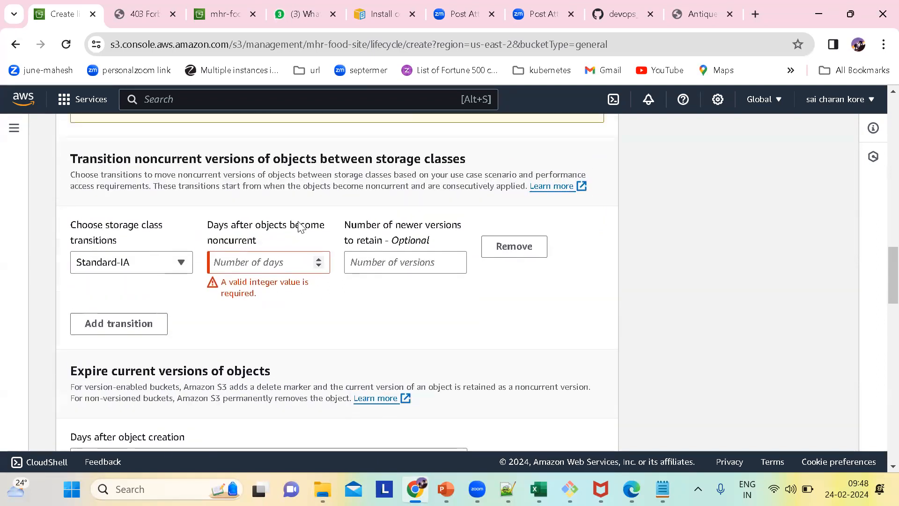
click(512, 246)
scroll(364, 273, down, 1)
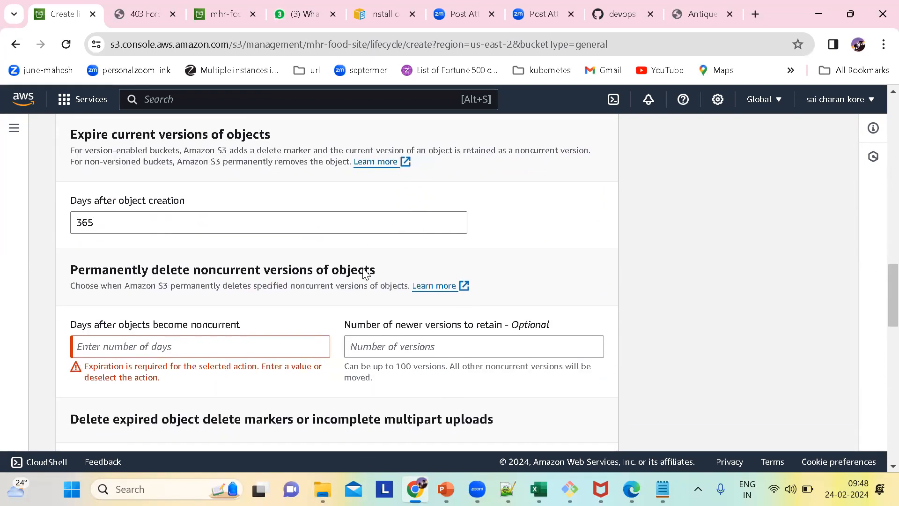
Recheck the day counts of the storage class transitions for current versions of objects.
scroll(327, 276, up, 4)
scroll(439, 301, up, 7)
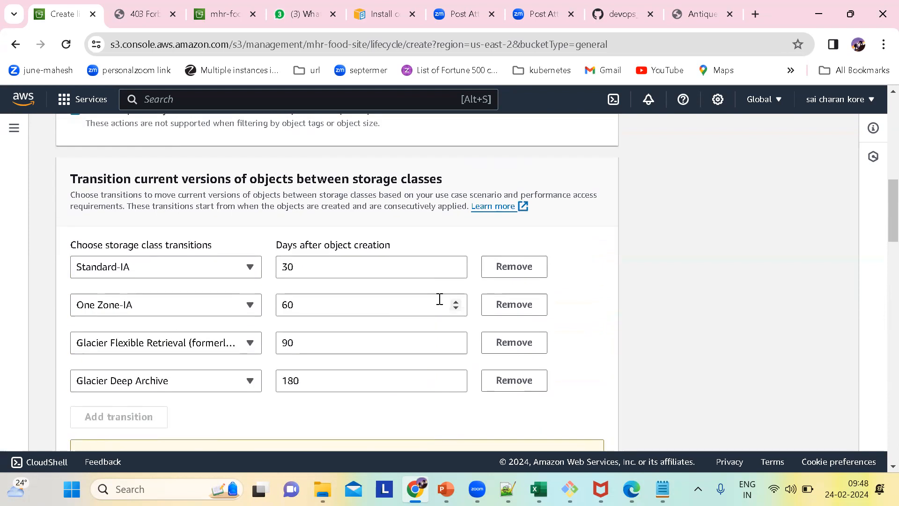
scroll(439, 299, up, 5)
scroll(439, 300, down, 2)
scroll(439, 299, down, 2)
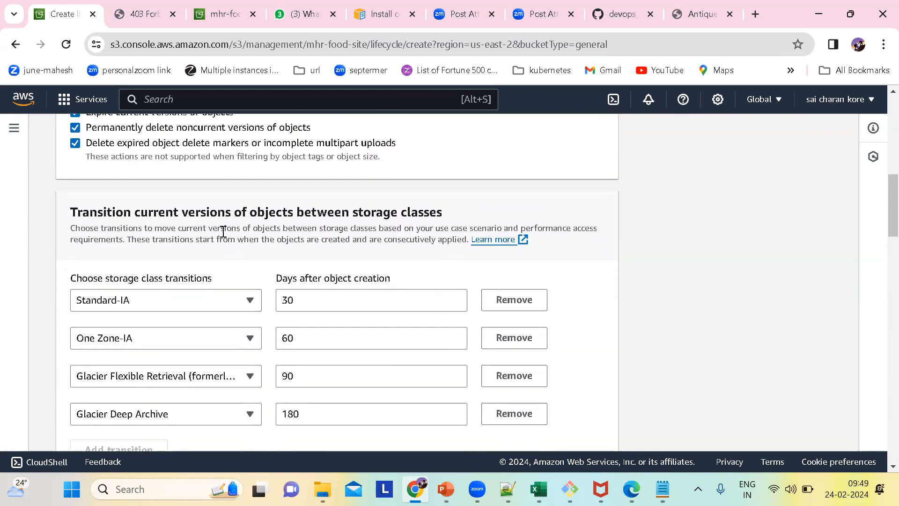
scroll(439, 247, down, 3)
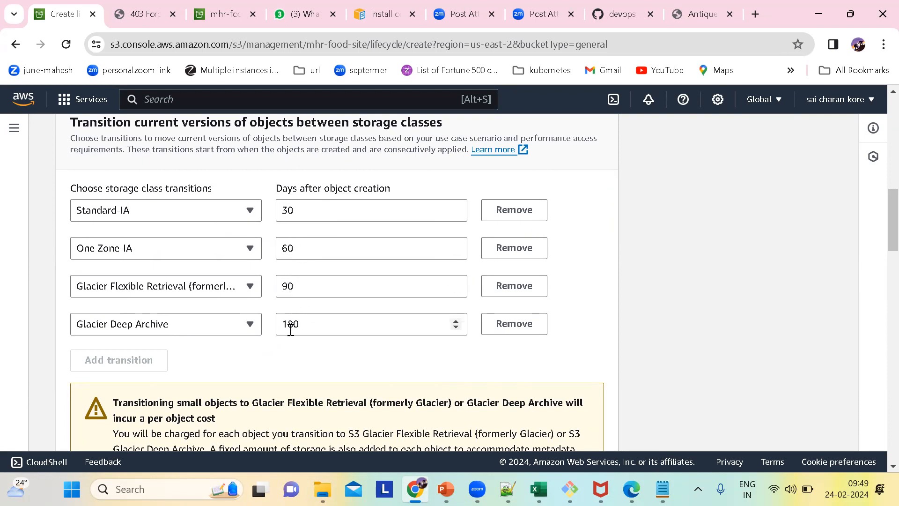
Set permanent deletion of noncurrent versions to 365 days after objects become noncurrent.
scroll(368, 367, down, 5)
scroll(368, 367, down, 6)
scroll(367, 364, up, 2)
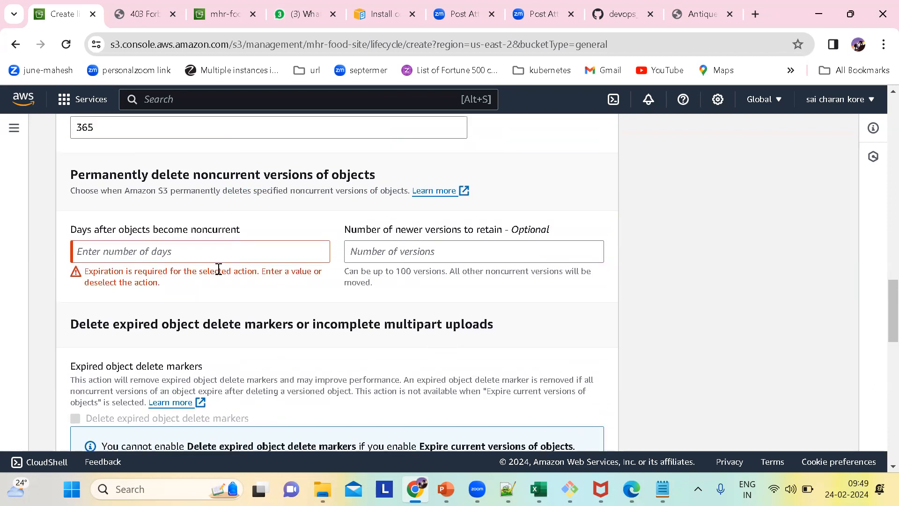
click(170, 253)
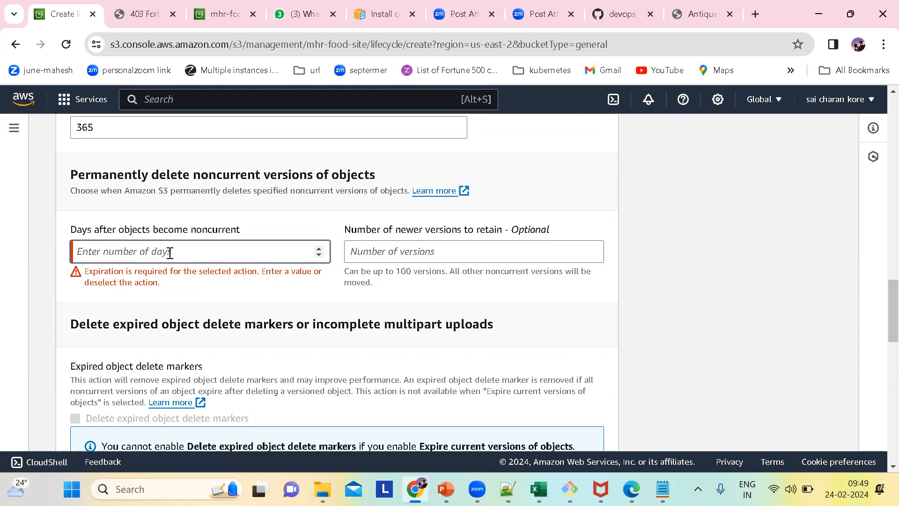
text(365)
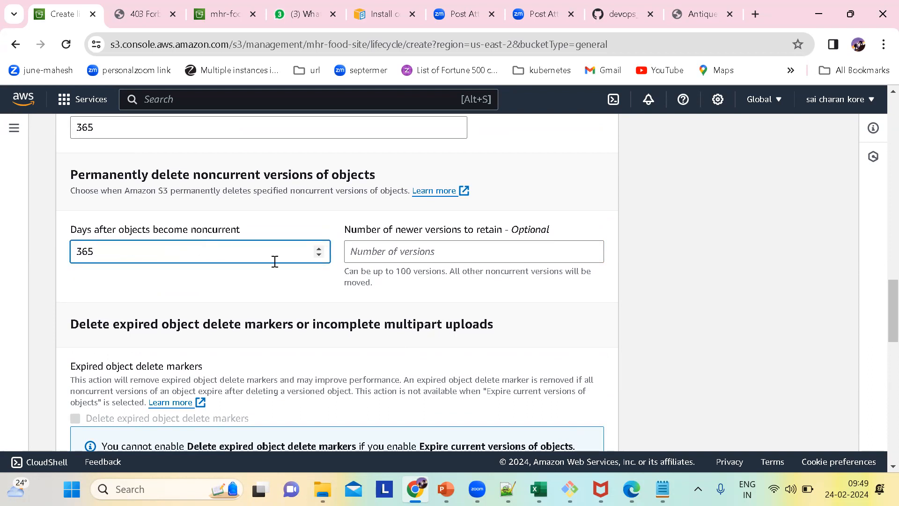
click(378, 257)
Review the remaining transition and expiration actions and create the lifecycle rule.
scroll(615, 359, down, 15)
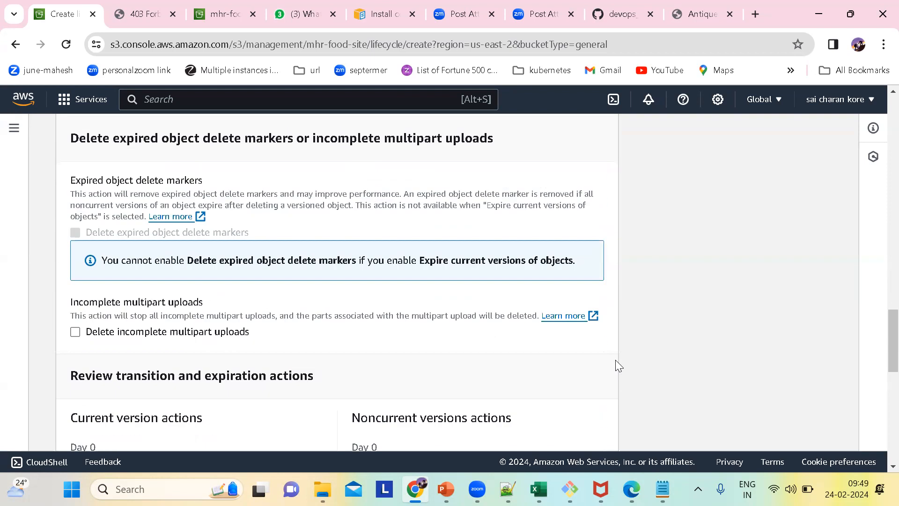
scroll(615, 365, down, 1)
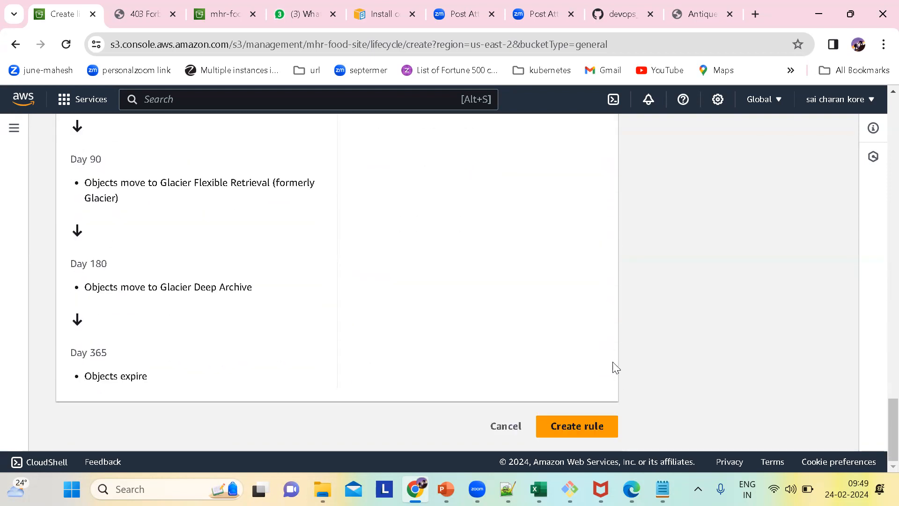
click(564, 429)
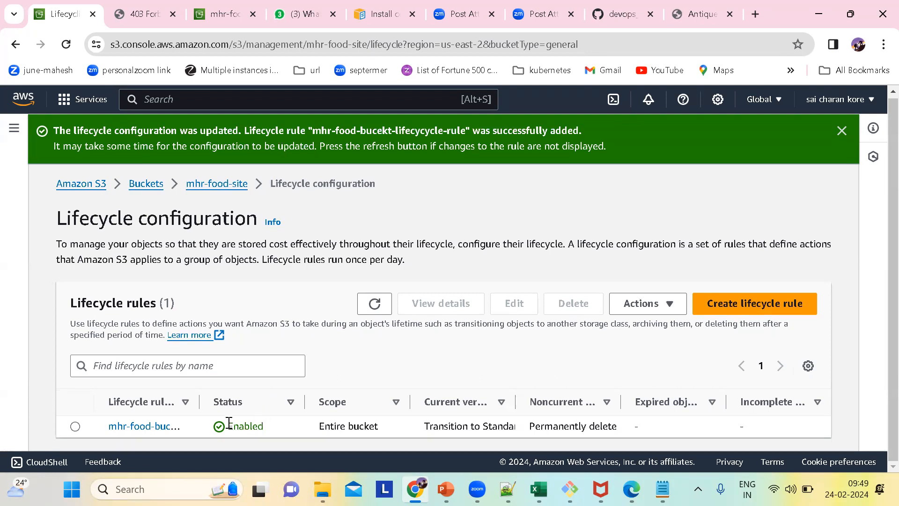
Open the mhr-food-bucekt-lifecycycle-rule details and review its transition and expiration actions for current and noncurrent versions.
click(155, 427)
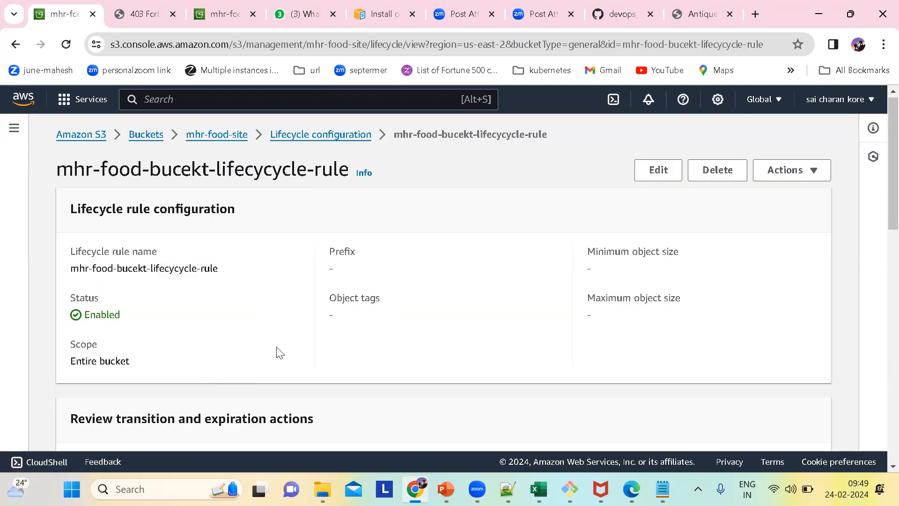
scroll(277, 351, down, 6)
scroll(277, 351, down, 8)
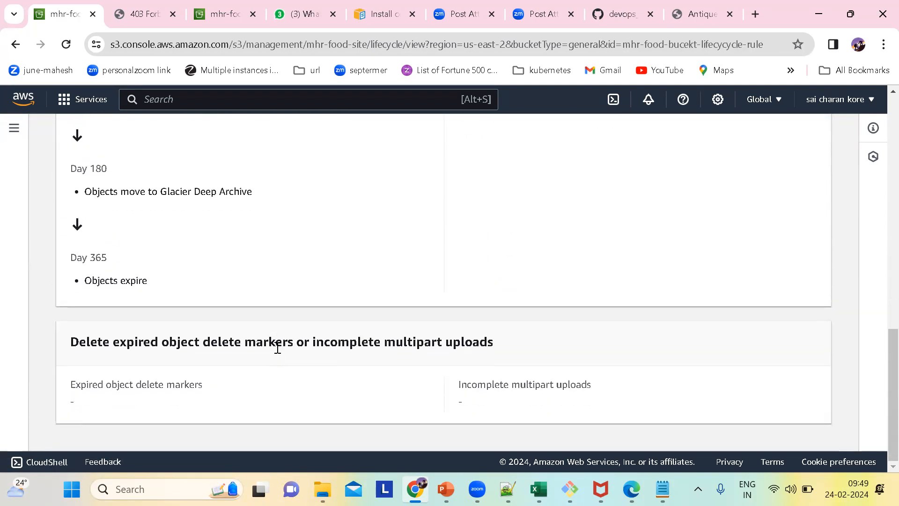
scroll(275, 345, up, 9)
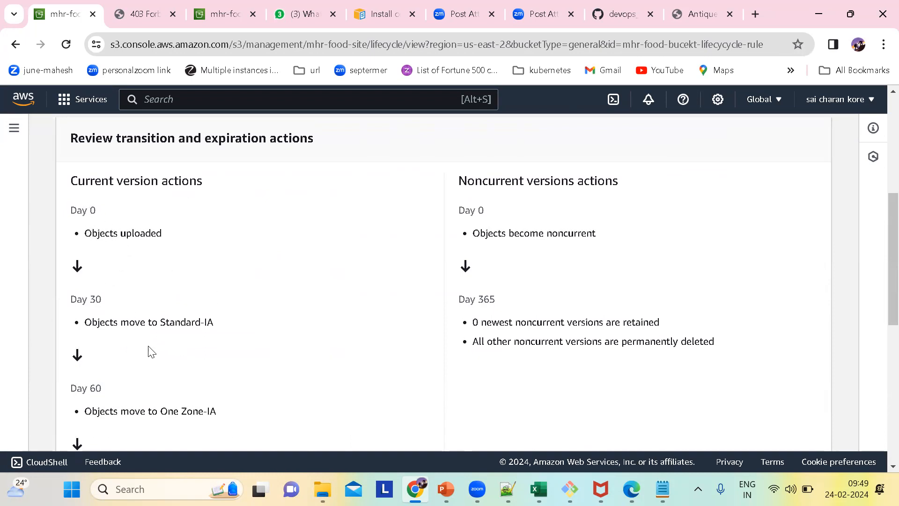
scroll(160, 340, down, 1)
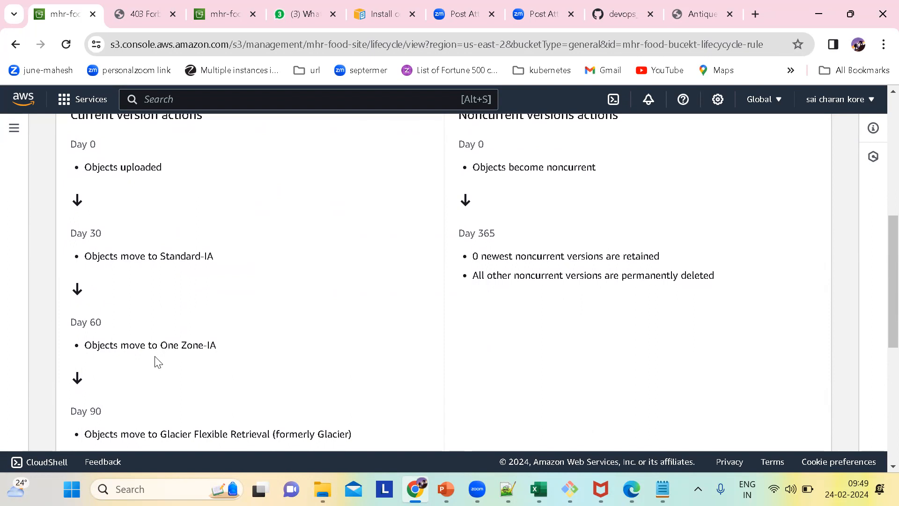
scroll(167, 361, down, 1)
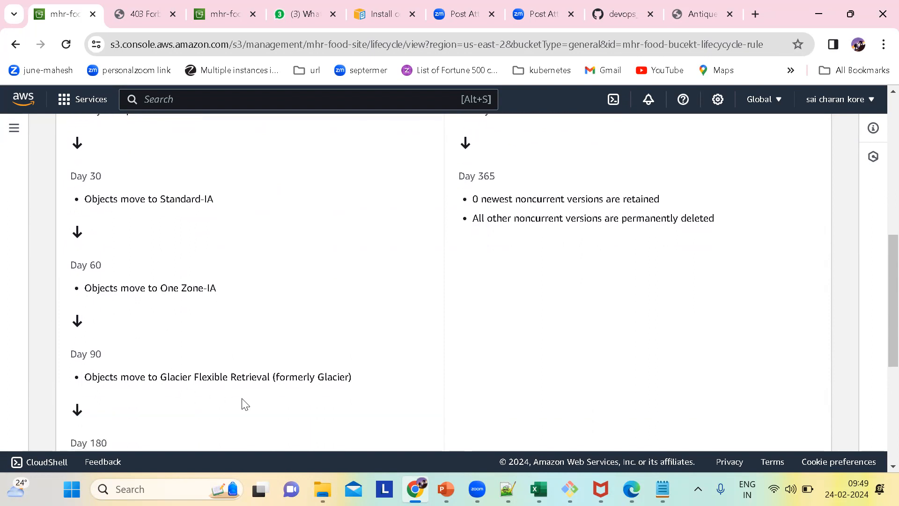
scroll(243, 404, down, 1)
scroll(181, 371, up, 3)
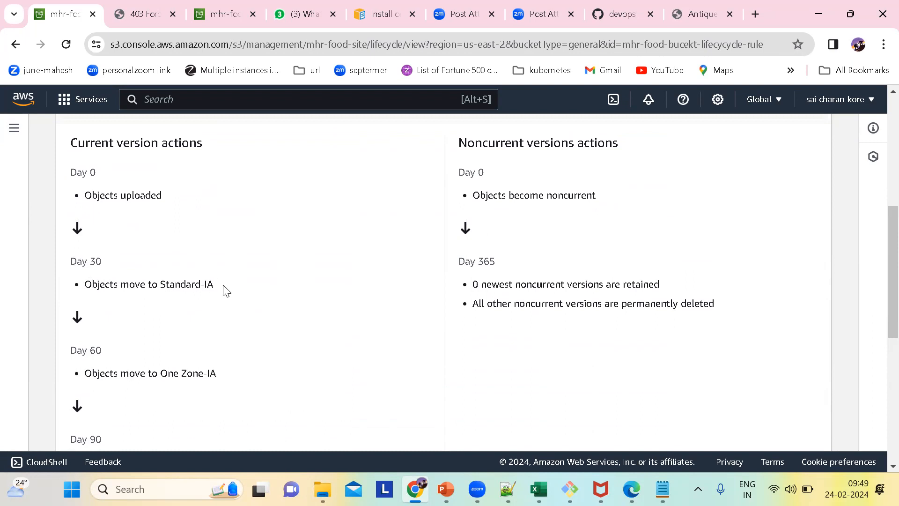
Highlight the Standard-IA and One Zone-IA transitions one after the other in the rule's current version timeline.
drag(205, 284, 78, 261)
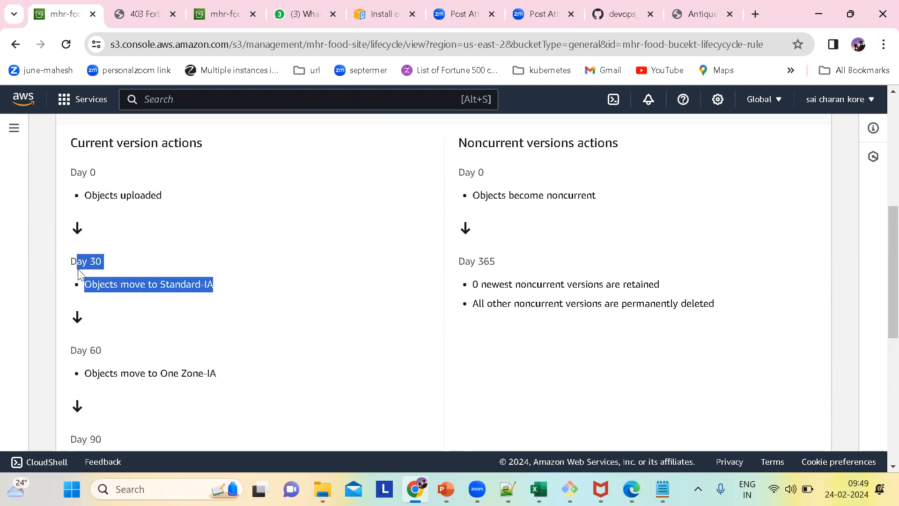
click(157, 295)
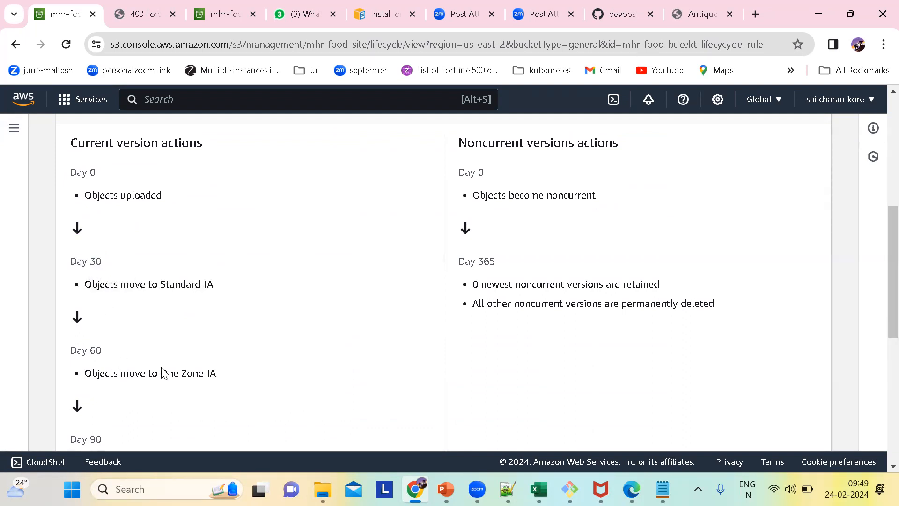
drag(219, 375, 65, 338)
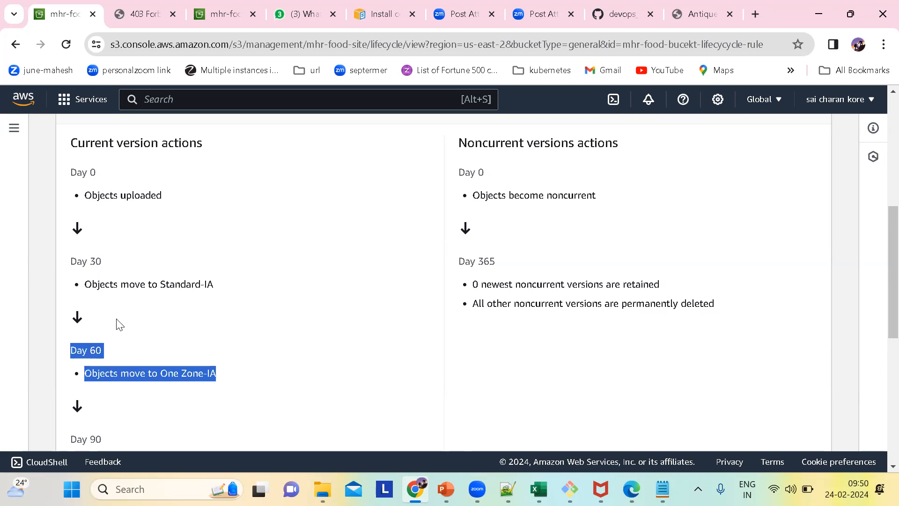
scroll(120, 324, down, 1)
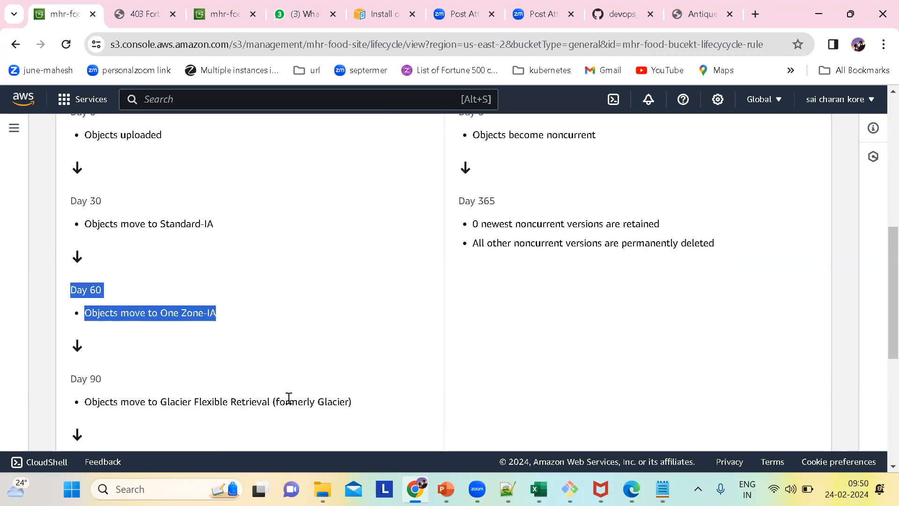
Examine the rule's current version timeline from object upload through the Glacier Flexible Retrieval and Glacier Deep Archive transitions to expiration.
drag(342, 404, 257, 406)
scroll(279, 402, down, 2)
scroll(237, 375, up, 3)
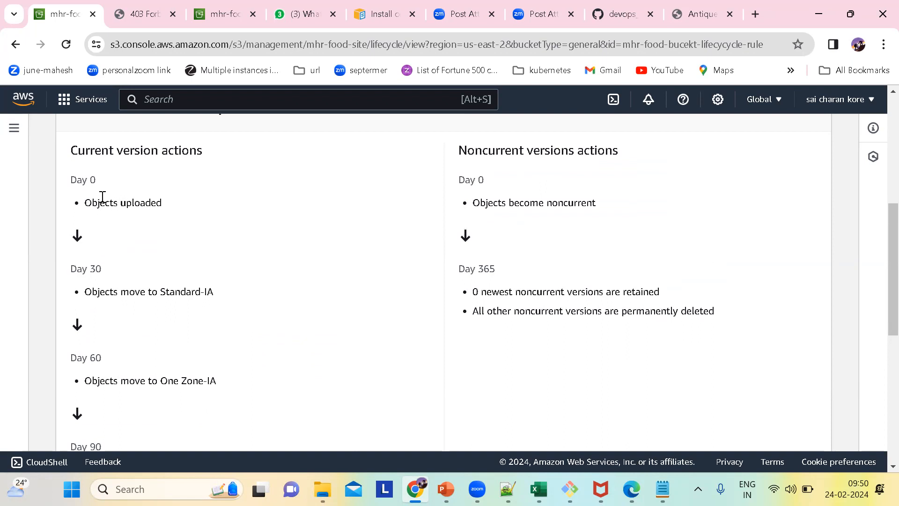
scroll(338, 421, down, 6)
scroll(264, 266, up, 3)
click(266, 269)
scroll(266, 269, up, 5)
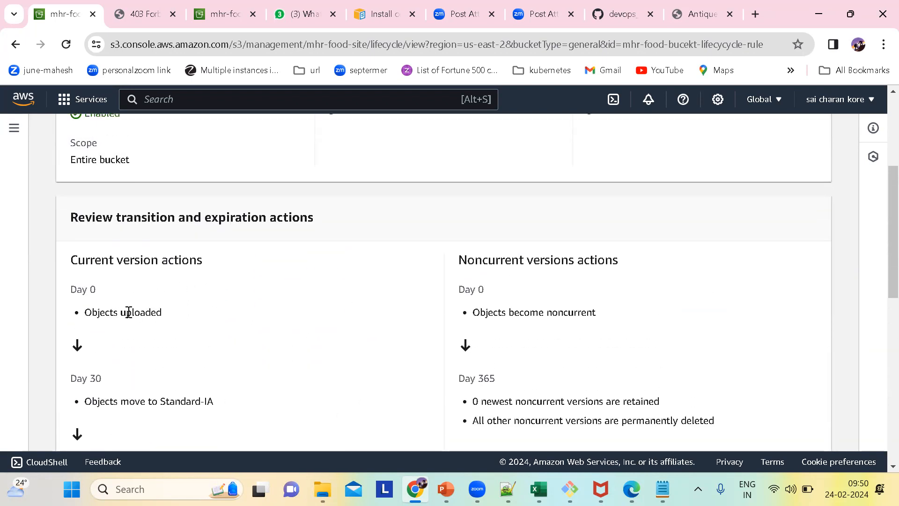
scroll(237, 305, down, 5)
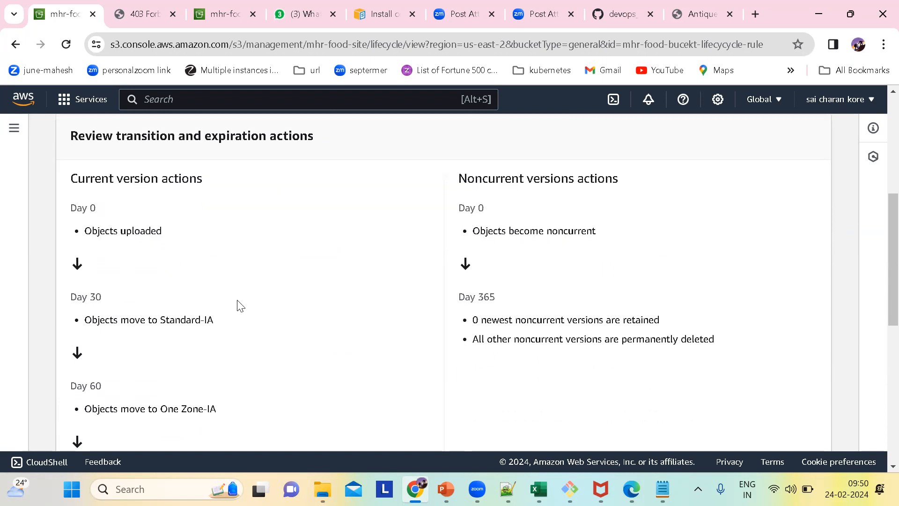
drag(361, 270, 152, 274)
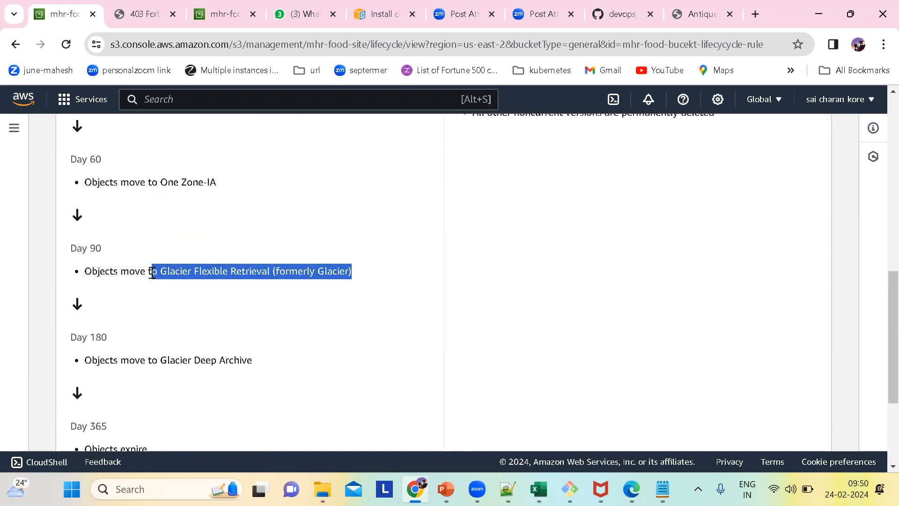
scroll(336, 331, down, 3)
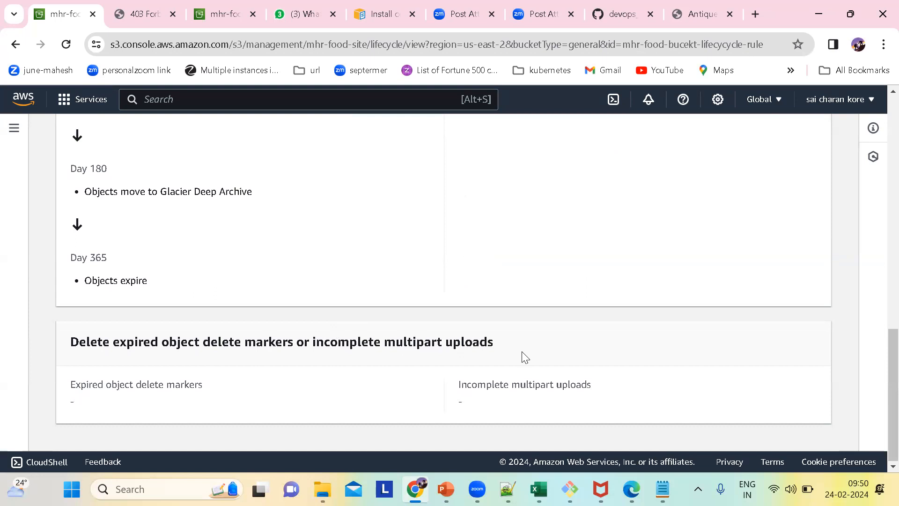
Leave the lifecycle rule details and return to the list of general purpose S3 buckets.
scroll(524, 357, up, 10)
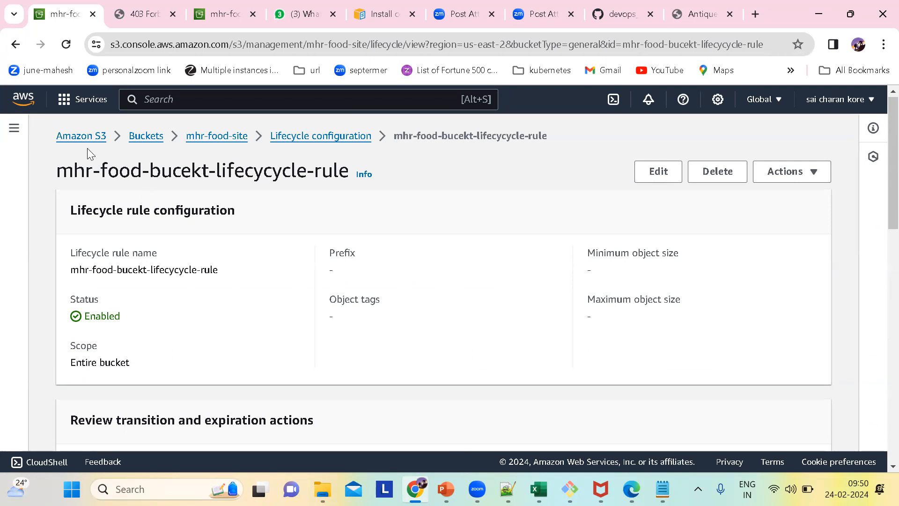
click(80, 136)
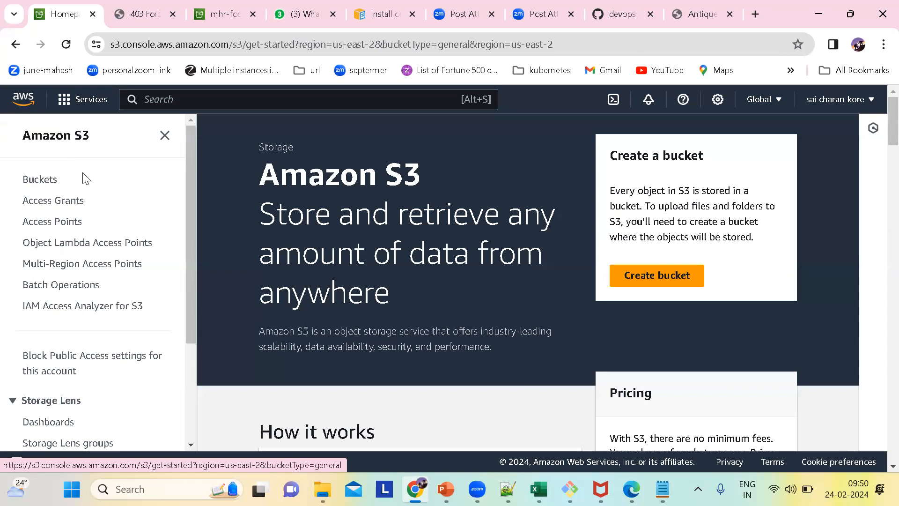
click(38, 184)
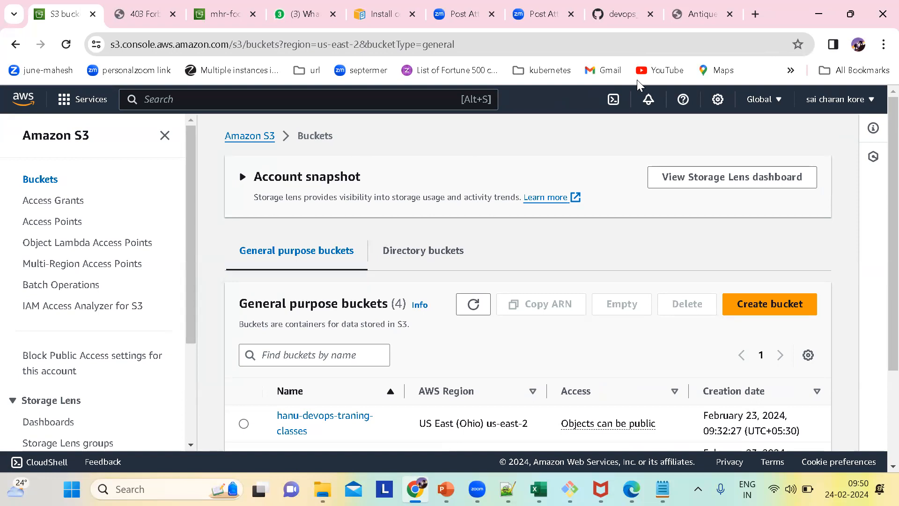
Handwrite the red annotations RDS and VPC over the bucket list page and underline VPC.
mouse_move(490, 164)
mouse_down()
mouse_move(510, 199)
mouse_move(506, 174)
mouse_move(522, 188)
mouse_up()
mouse_move(520, 150)
mouse_down()
mouse_move(538, 157)
mouse_move(546, 183)
mouse_move(533, 187)
mouse_up()
mouse_move(552, 149)
mouse_down()
mouse_move(566, 142)
mouse_move(570, 160)
mouse_move(552, 167)
mouse_up()
mouse_move(501, 240)
mouse_down()
mouse_move(515, 255)
mouse_move(525, 232)
mouse_move(543, 239)
mouse_move(536, 225)
mouse_move(556, 255)
mouse_move(572, 213)
mouse_move(582, 228)
mouse_up()
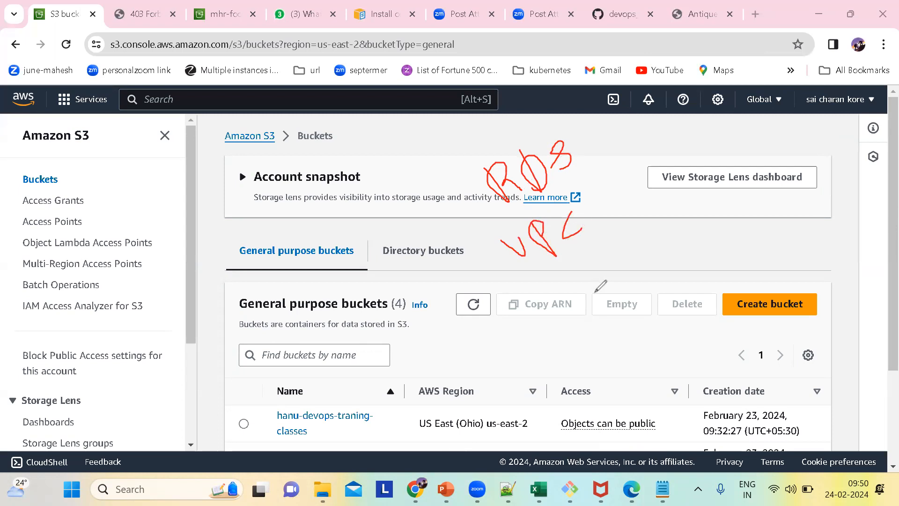
drag(536, 271, 576, 246)
drag(543, 263, 598, 235)
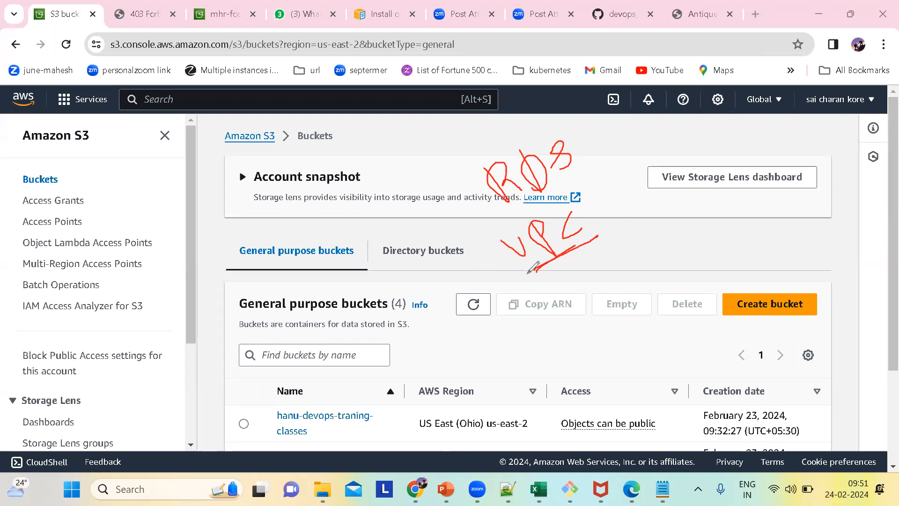